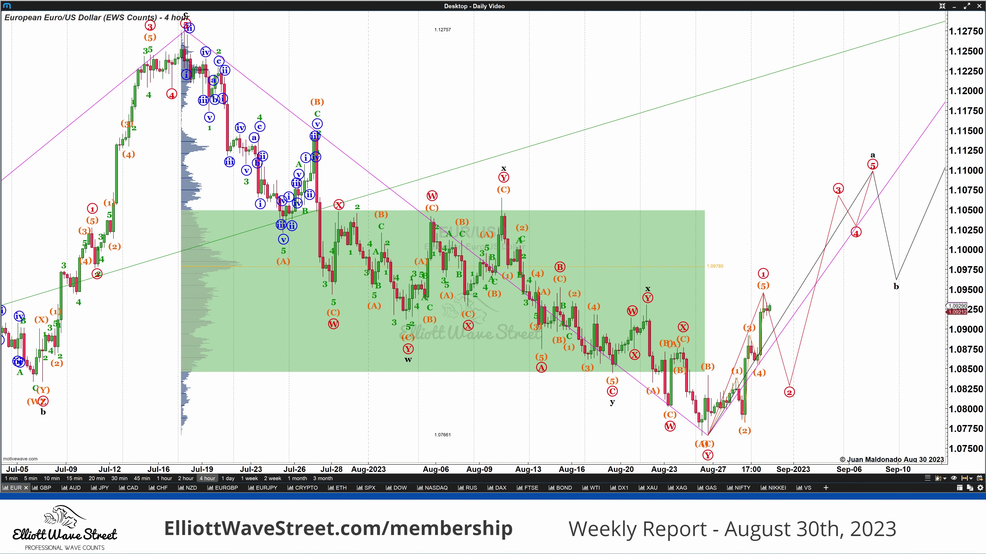
Draw a green rectangle over the decline from wave (iii) to wave (iv), with horizontal dividing lines at about 1.107 and 1.0985
left_click_drag(956, 155, 820, 264)
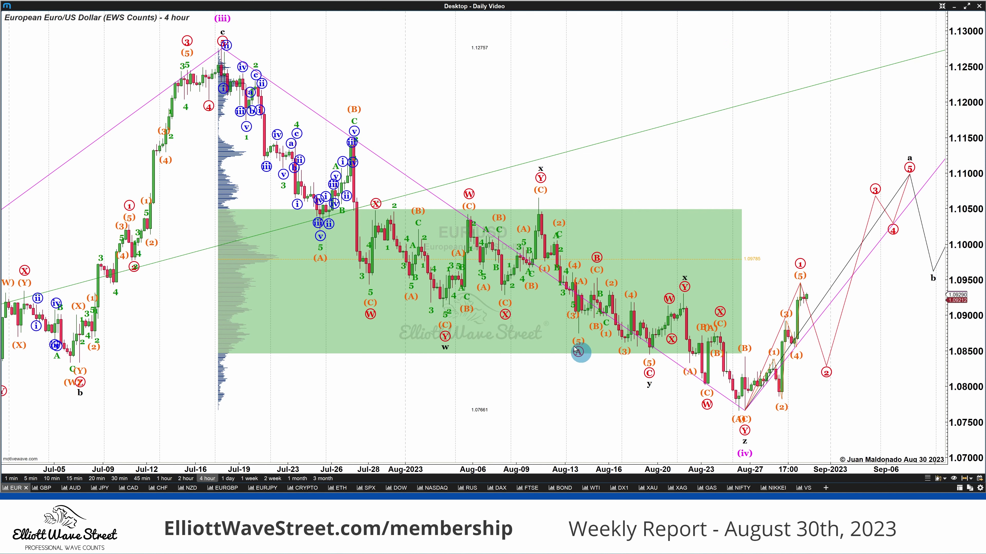
left_click(220, 47)
mouse_move(220, 47)
left_mouse_down()
mouse_move(612, 295)
mouse_move(774, 347)
mouse_move(769, 414)
left_mouse_up()
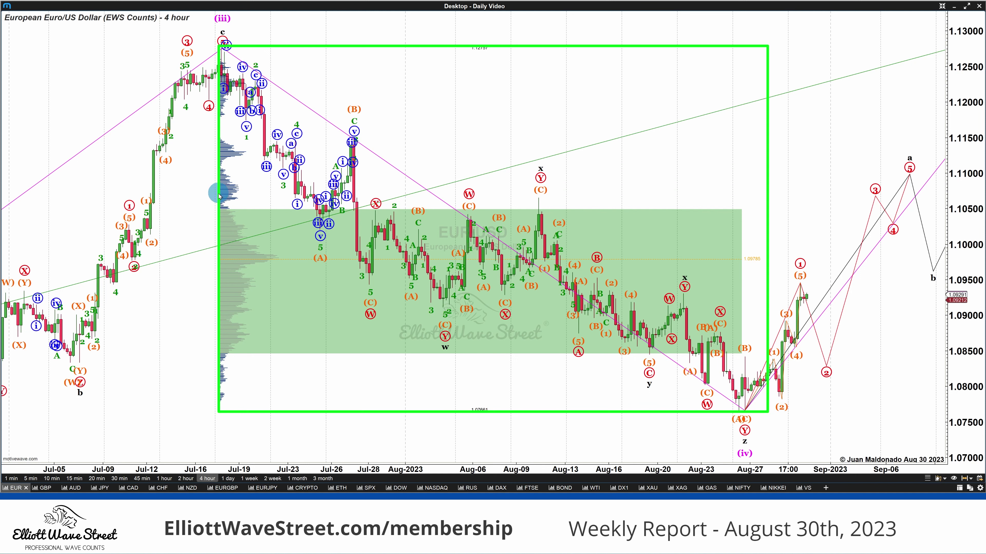
left_click_drag(220, 194, 764, 260)
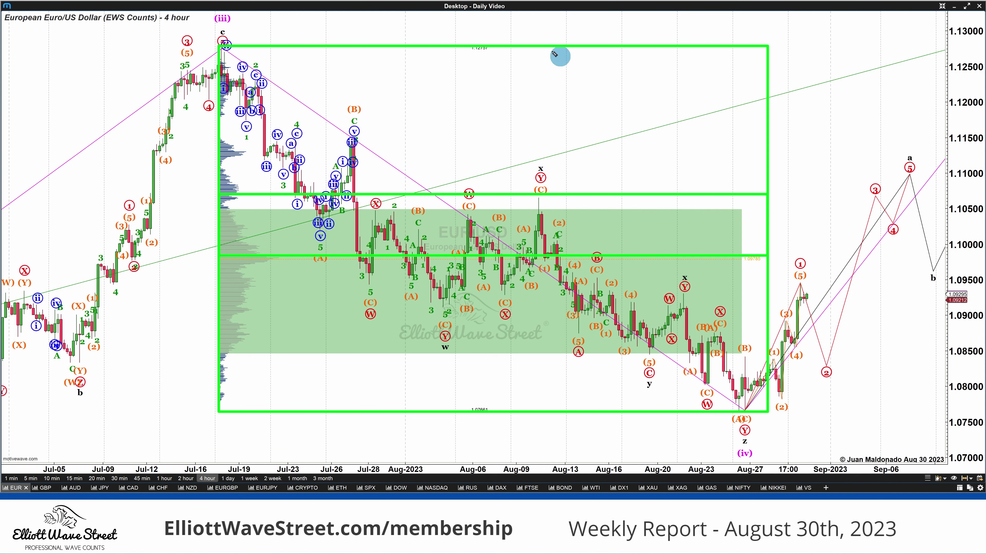
Handwrite E and S in the green rectangle's upper zone and C and B near its lower edge
mouse_move(534, 82)
left_mouse_down()
mouse_move(499, 81)
mouse_move(482, 150)
mouse_move(502, 150)
left_mouse_up()
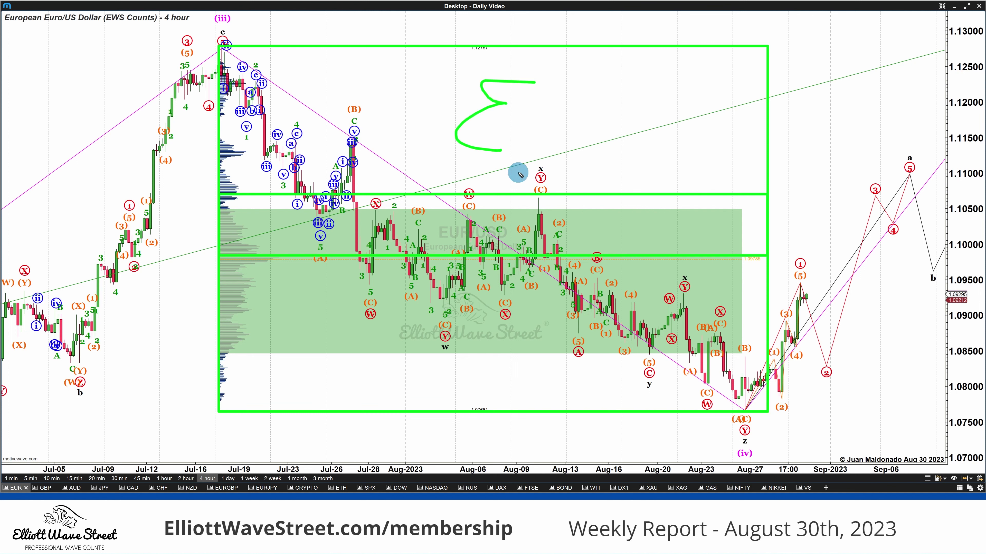
left_click(693, 367)
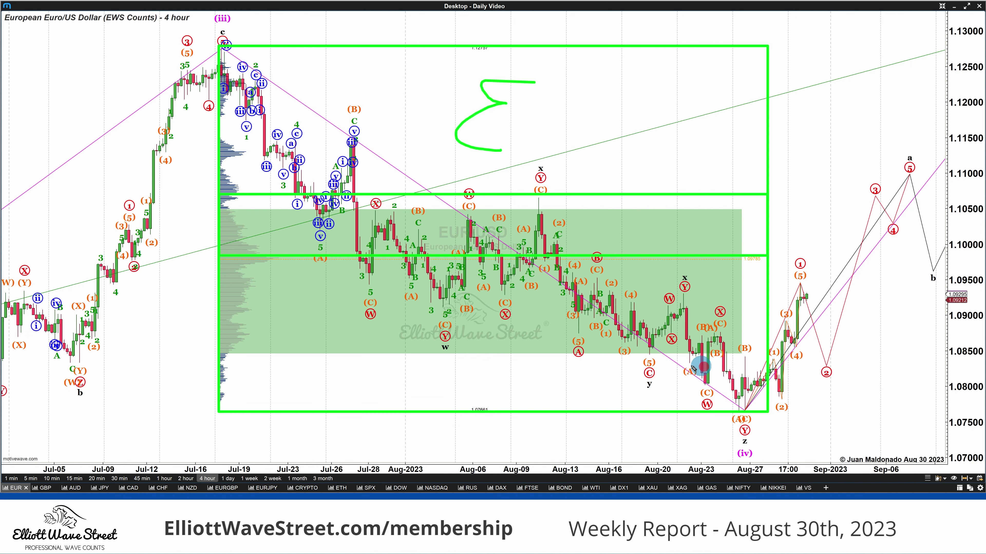
left_click_drag(693, 368, 706, 411)
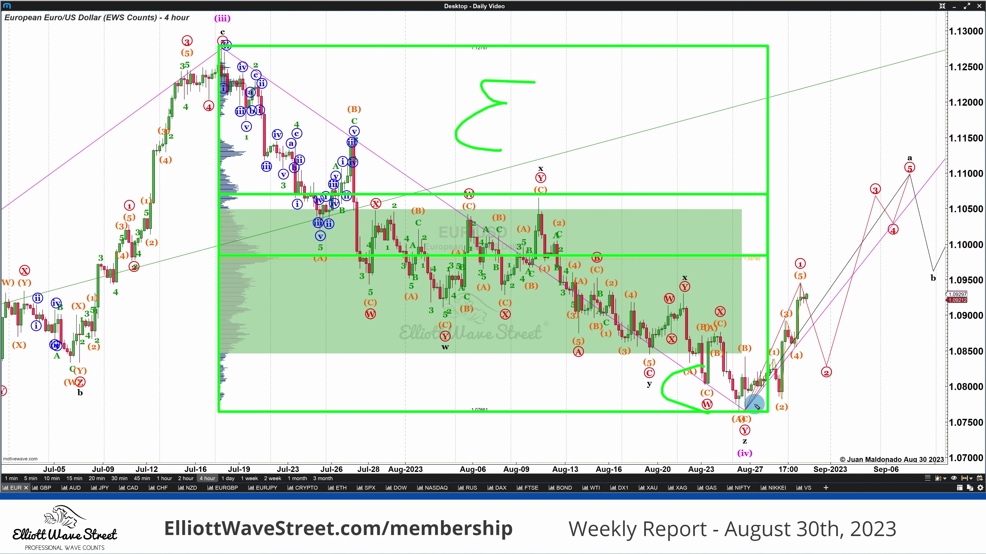
mouse_move(605, 400)
left_mouse_down()
mouse_move(603, 387)
mouse_move(605, 404)
left_mouse_up()
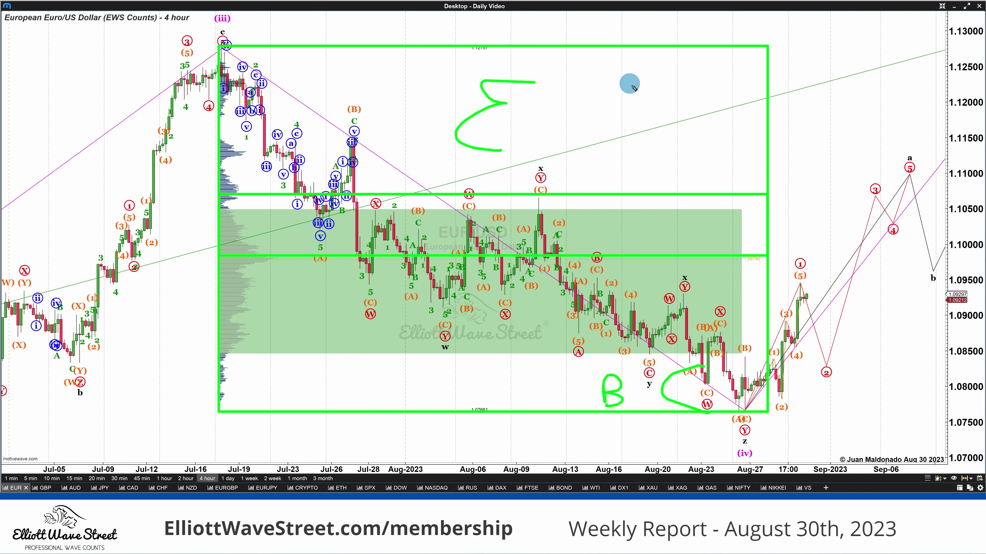
mouse_move(647, 77)
left_mouse_down()
mouse_move(612, 84)
mouse_move(622, 126)
left_mouse_up()
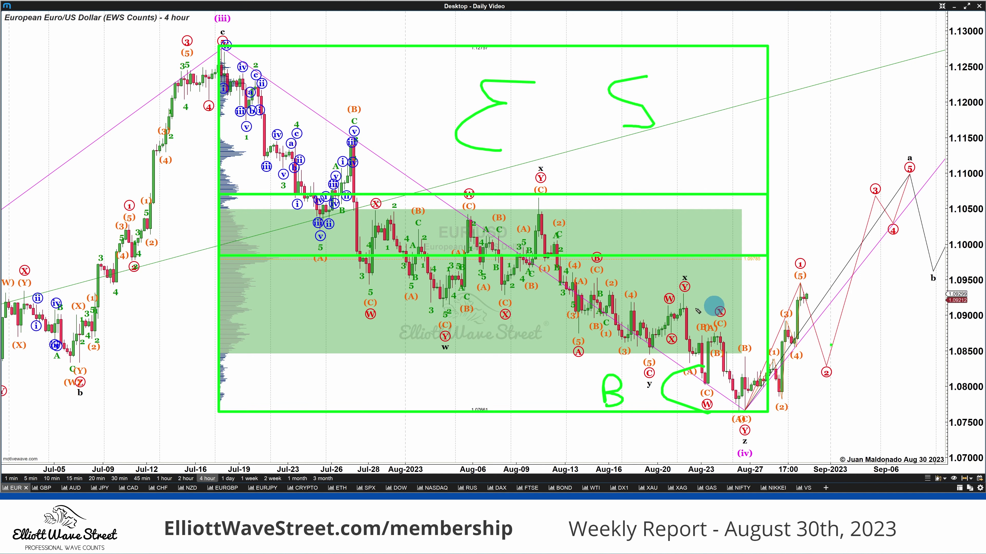
Circle the price action around the wave (iv) low in green, and erase all the drawn annotations
mouse_move(714, 307)
left_mouse_down()
mouse_move(803, 422)
mouse_move(782, 314)
left_mouse_up()
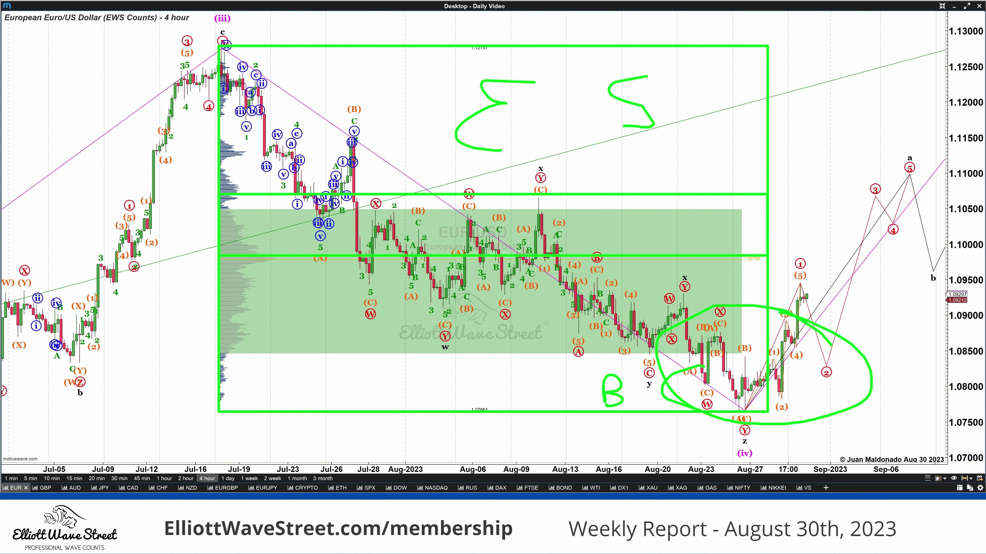
key("e")
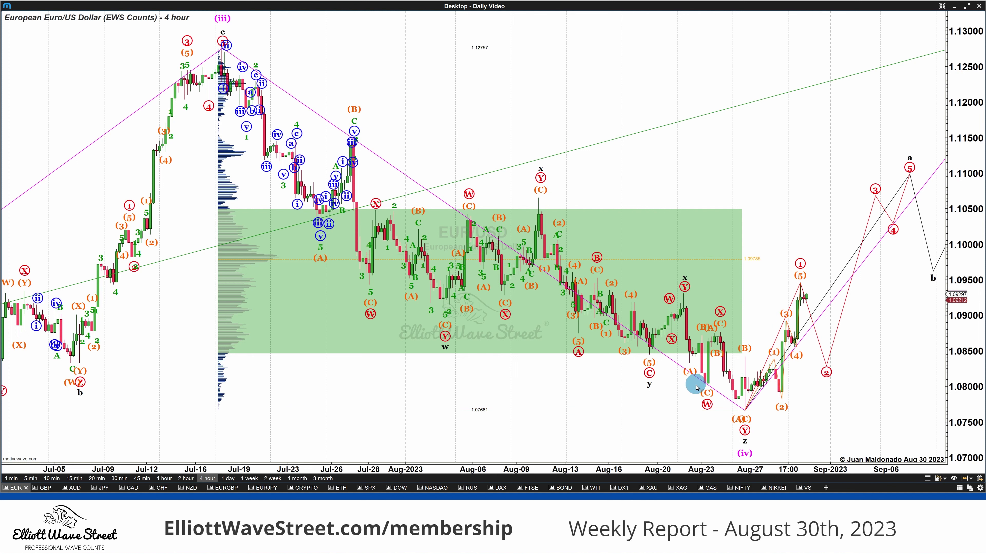
Switch the EUR/USD chart to the 1-hour timeframe and sketch a green five-wave advance above the rally from wave (iv)
left_click_drag(696, 385, 802, 385)
left_click(163, 478)
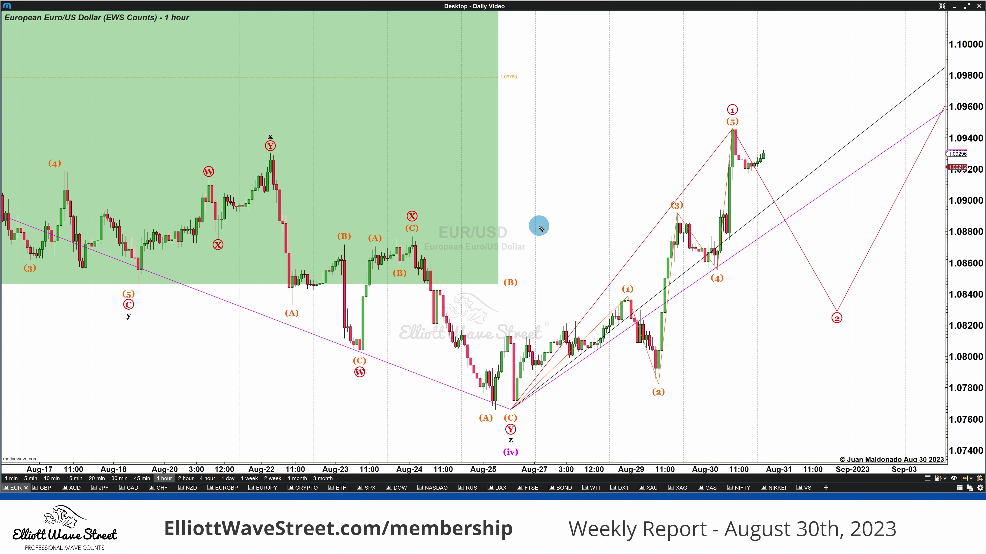
mouse_move(533, 230)
left_mouse_down()
mouse_move(530, 240)
mouse_move(552, 190)
mouse_move(568, 212)
mouse_move(594, 124)
mouse_move(616, 156)
mouse_move(629, 81)
left_mouse_up()
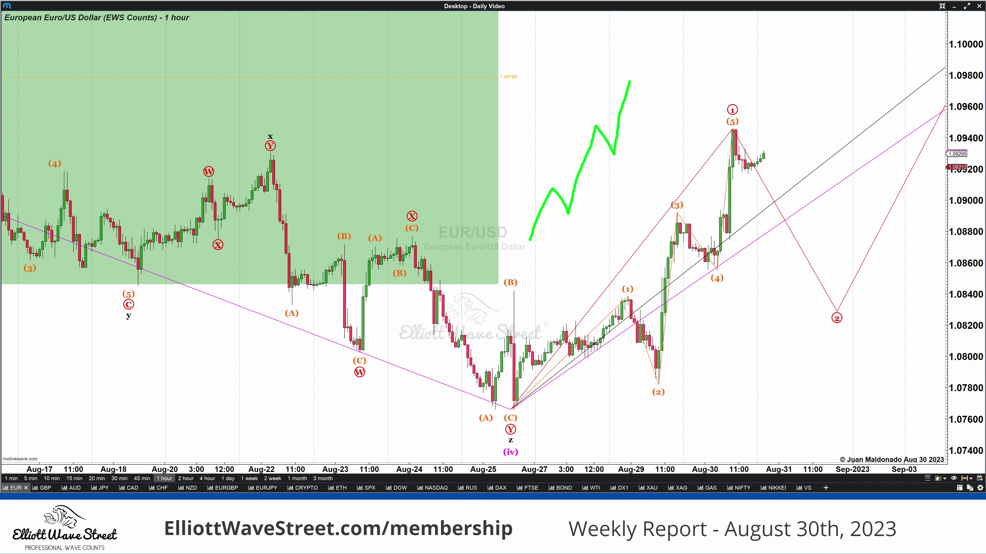
Add pink horizontal retracement lines beside the green sketch and orange paths from its peak, one rebounding upward and one falling steeply
mouse_move(632, 121)
left_mouse_down()
mouse_move(675, 123)
mouse_move(672, 141)
left_mouse_up()
mouse_move(631, 166)
left_mouse_down()
mouse_move(686, 160)
mouse_move(673, 154)
mouse_move(682, 196)
left_mouse_up()
left_click_drag(630, 213, 673, 212)
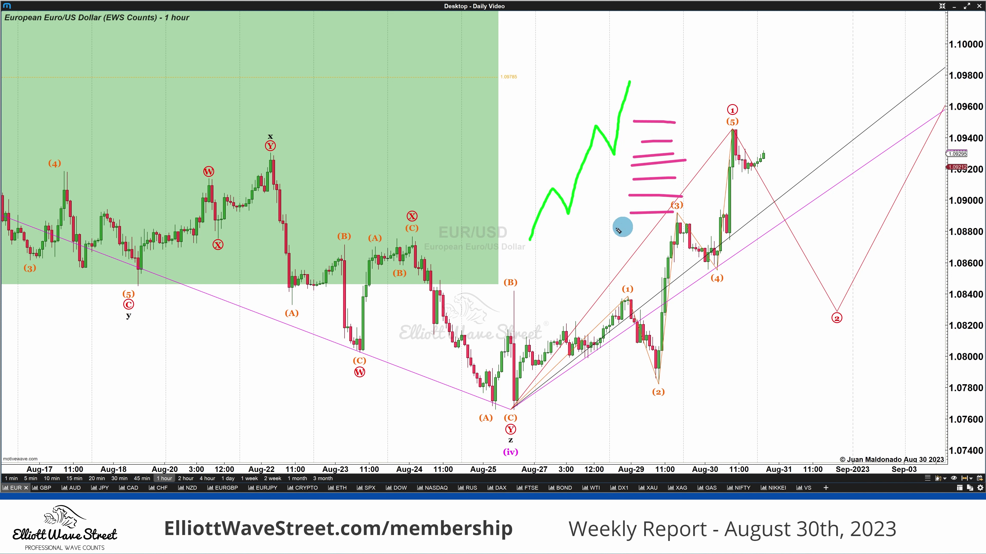
left_click_drag(614, 230, 660, 233)
mouse_move(629, 82)
left_mouse_down()
mouse_move(648, 162)
mouse_move(677, 6)
mouse_move(682, 23)
left_mouse_up()
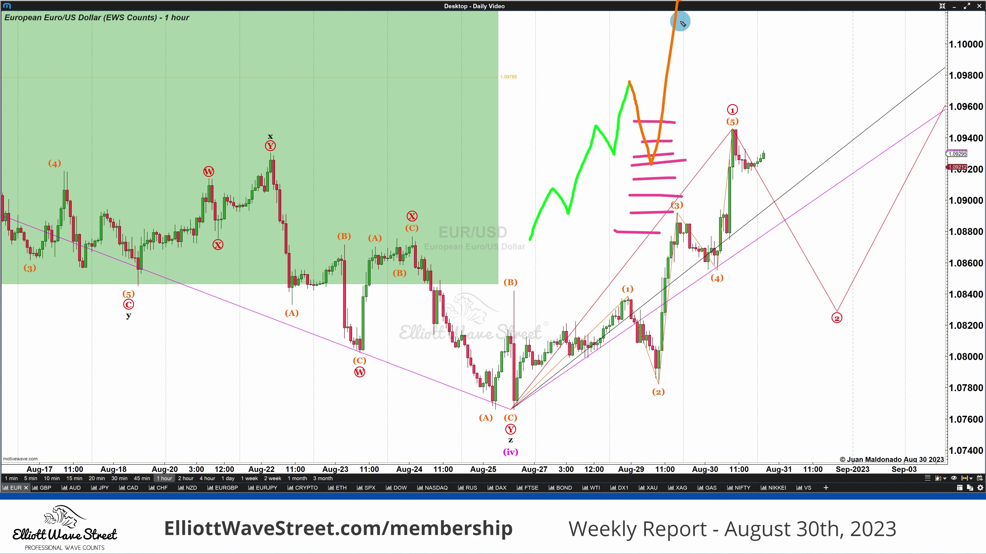
left_click_drag(630, 83, 643, 292)
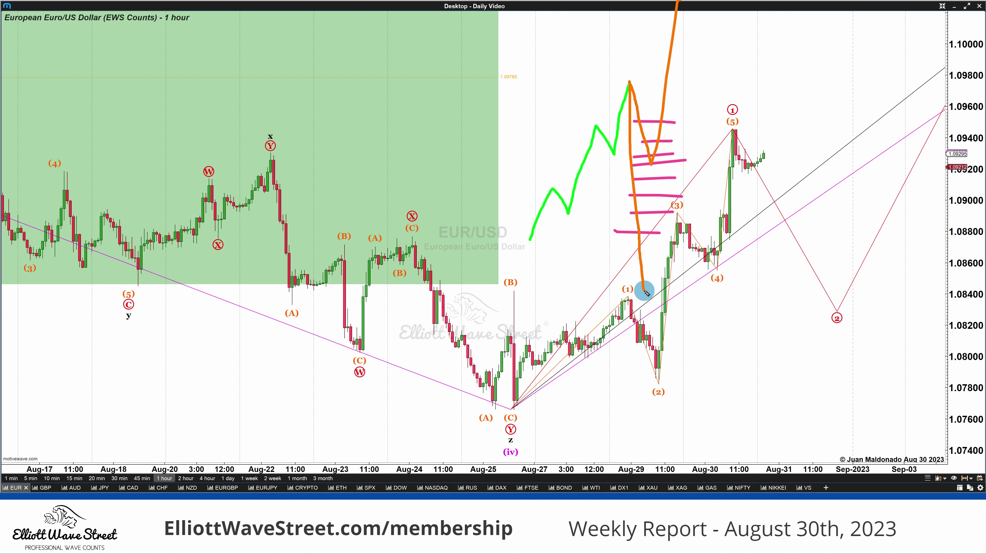
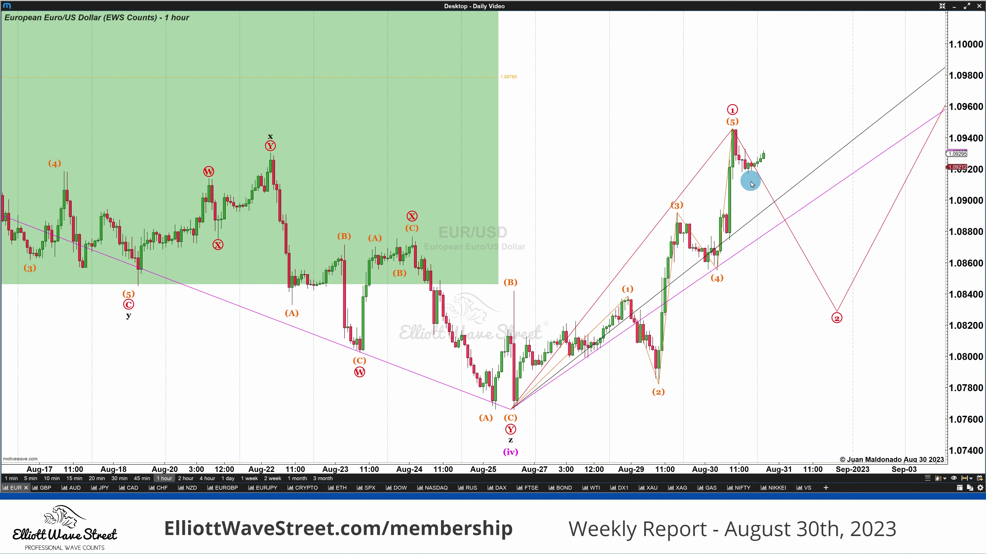
Draw five orange horizontal levels below the circled wave 1 peak, at about 1.0913, 1.0881, 1.0846, 1.0818 and 1.0786
left_click_drag(749, 181, 828, 181)
left_click_drag(753, 229, 846, 229)
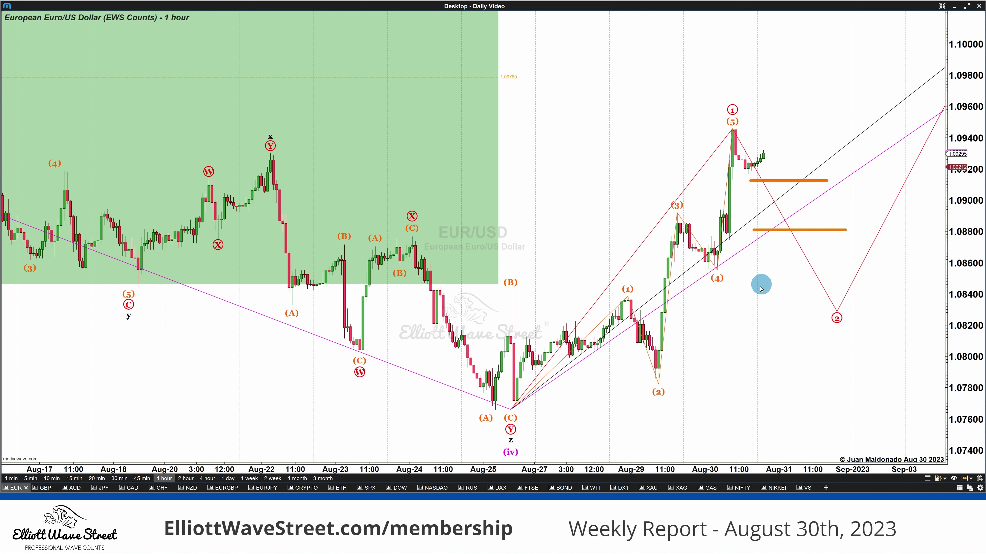
left_click_drag(757, 285, 765, 285)
left_click_drag(756, 329, 902, 329)
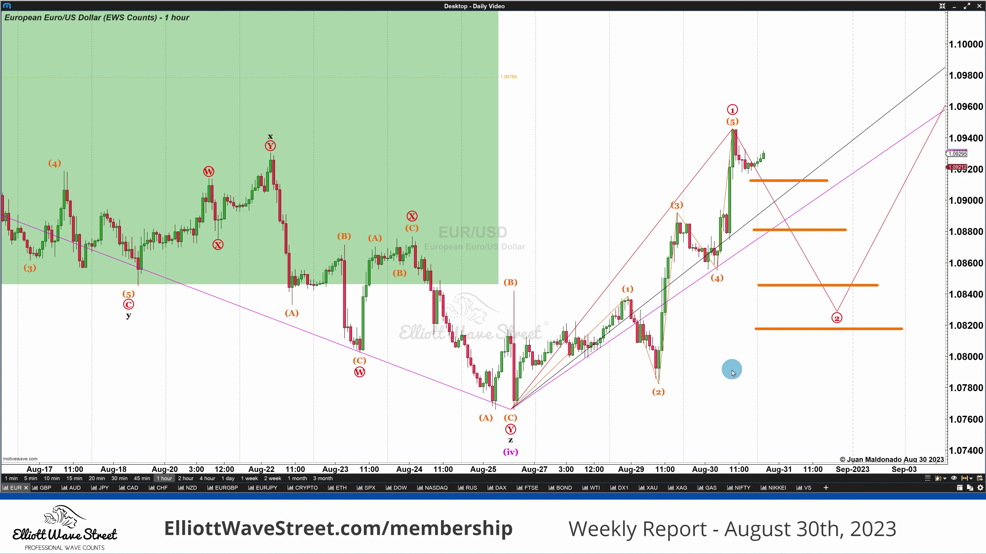
left_click(732, 372)
left_click(731, 377)
left_click_drag(862, 380, 900, 377)
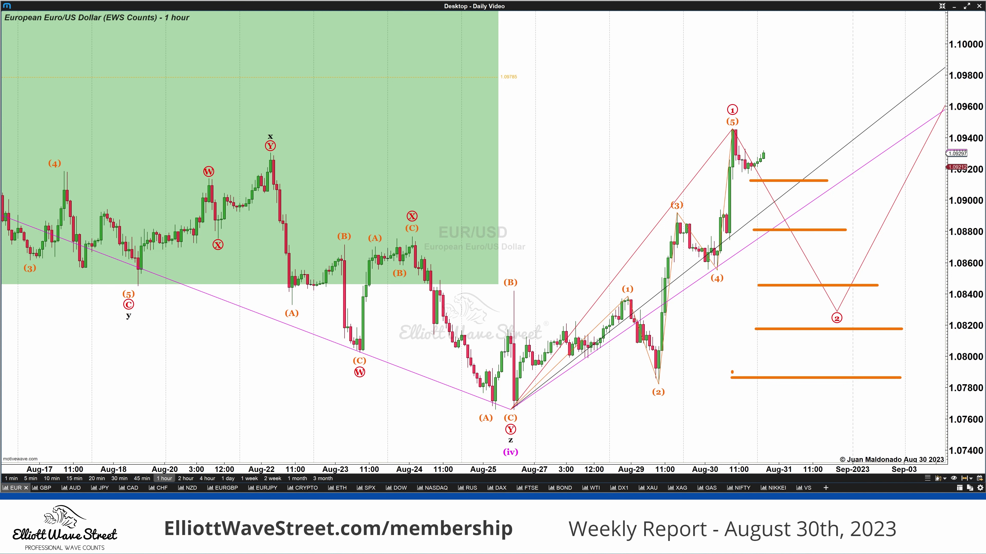
Draw a long blue arrow downward from the circled wave 1 peak and a blue horizontal arrow just below the wave (iv) low
left_click(726, 134)
left_click(803, 267)
left_click_drag(739, 127, 754, 491)
left_click(481, 419)
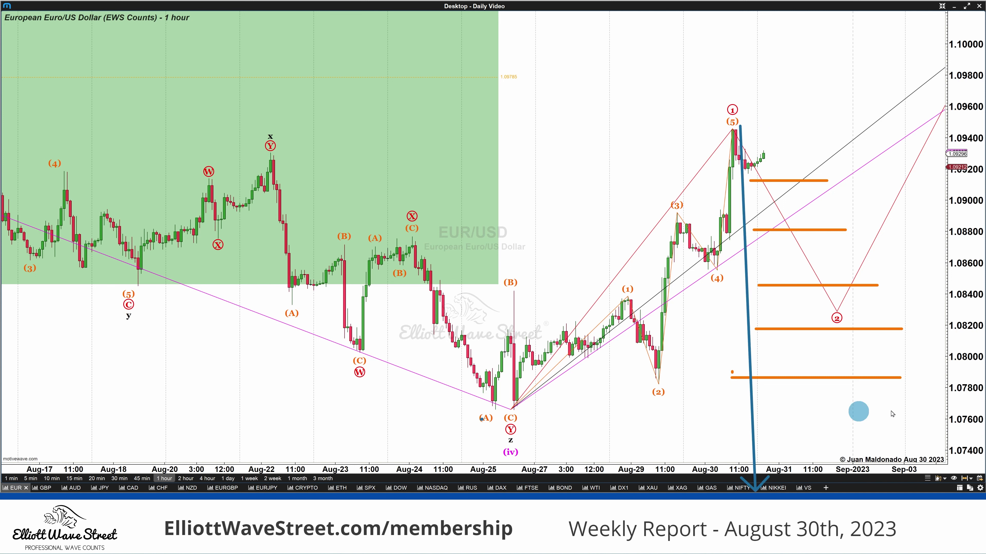
left_click(895, 419)
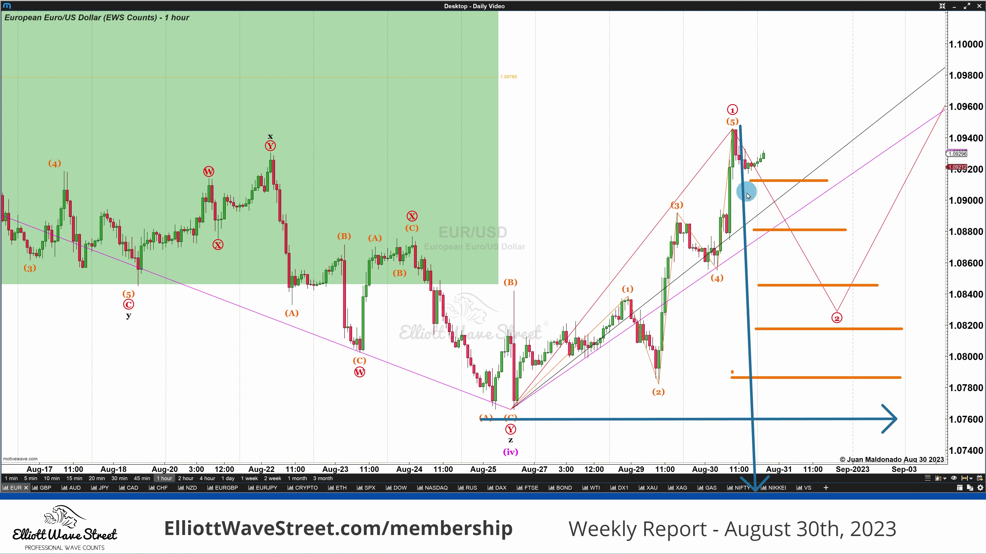
Draw short blue arrows stepping down through the orange levels and two small rightward arrows beneath the long horizontal arrow
left_click_drag(746, 193, 761, 239)
left_click_drag(762, 240, 789, 346)
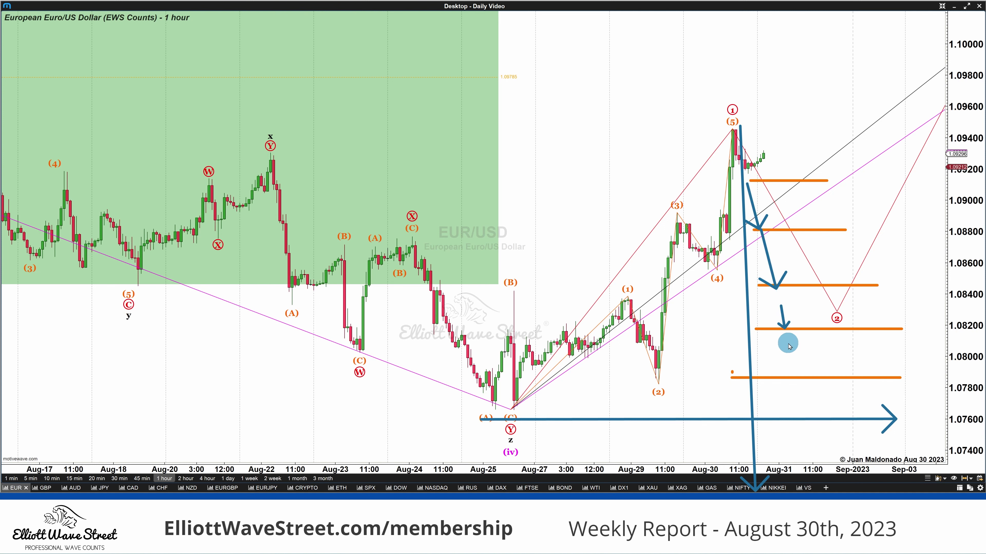
left_click_drag(784, 336, 789, 374)
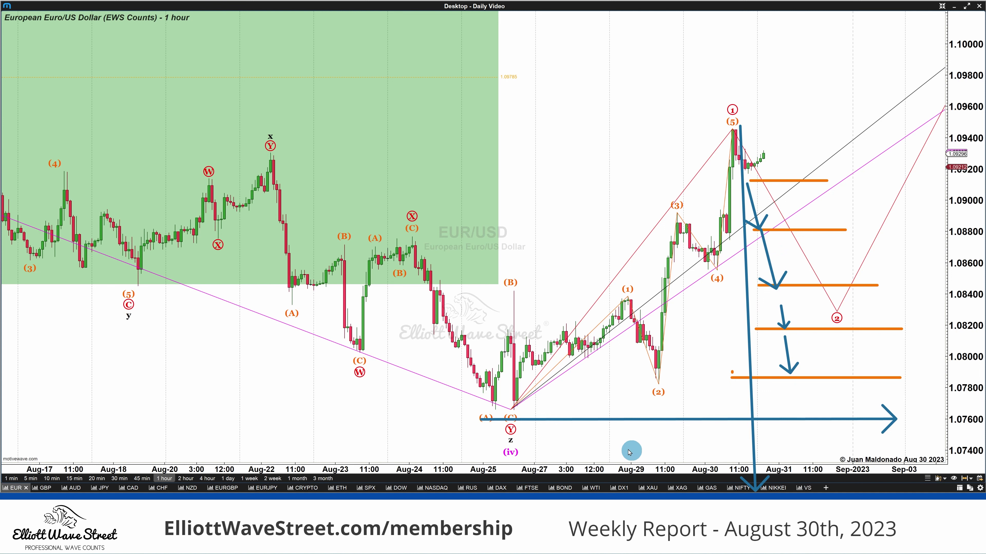
left_click_drag(619, 439, 740, 442)
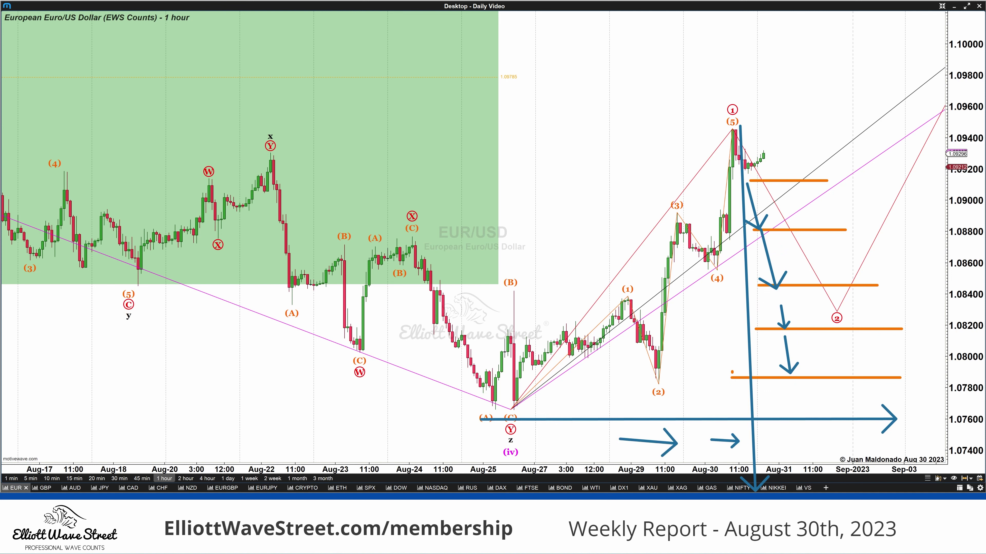
Display the Fibonacci retracement levels for the projected circled wave 2 against wave 1
left_click(838, 315)
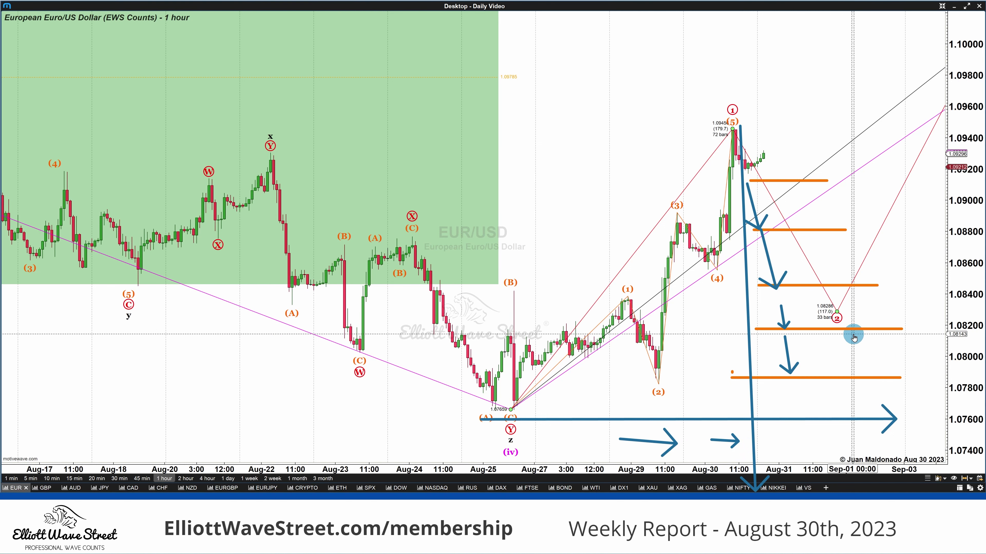
left_click_drag(853, 337, 837, 340)
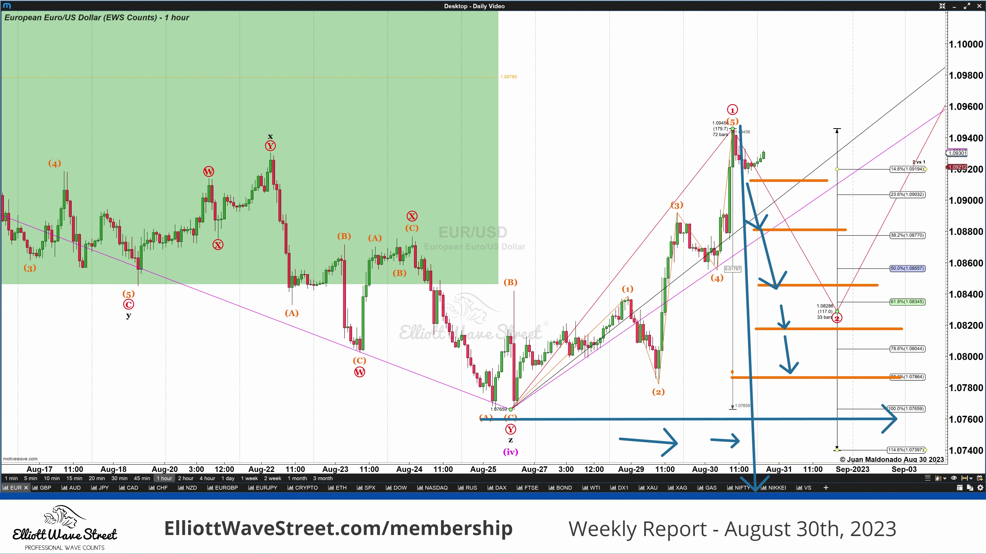
Erase the drawn annotations and hide the Fibonacci retracement levels of the projected circled wave 2
key("Escape")
left_click(792, 339)
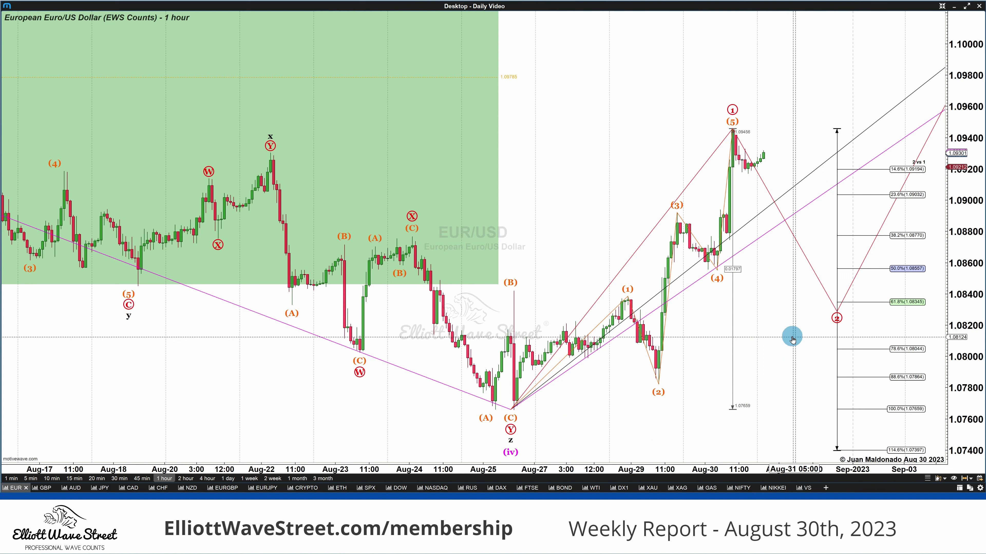
key("Delete")
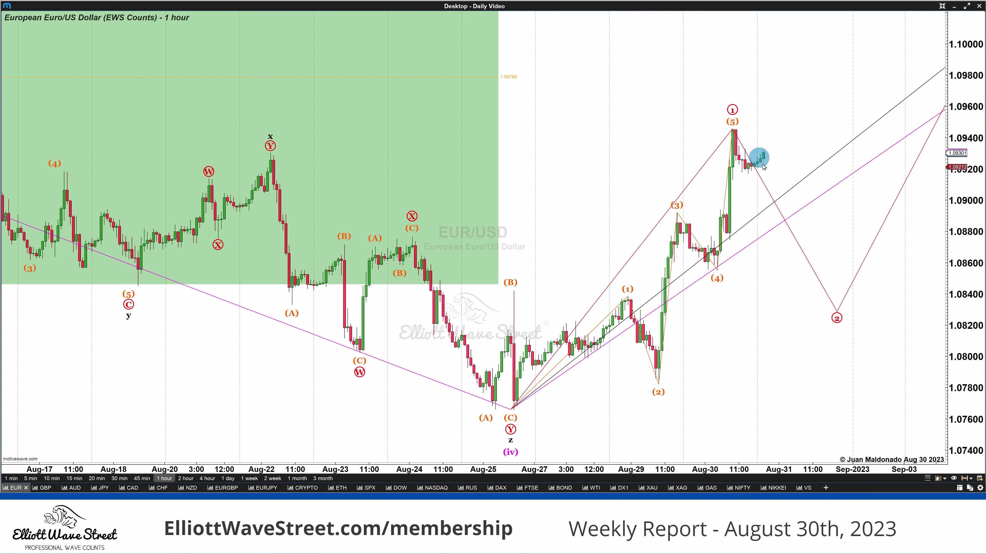
Draw a blue arrow up to the projected circled wave 2 and black, pink and orange zigzag arrows down from circled wave 1
left_click(840, 398)
left_click(836, 333)
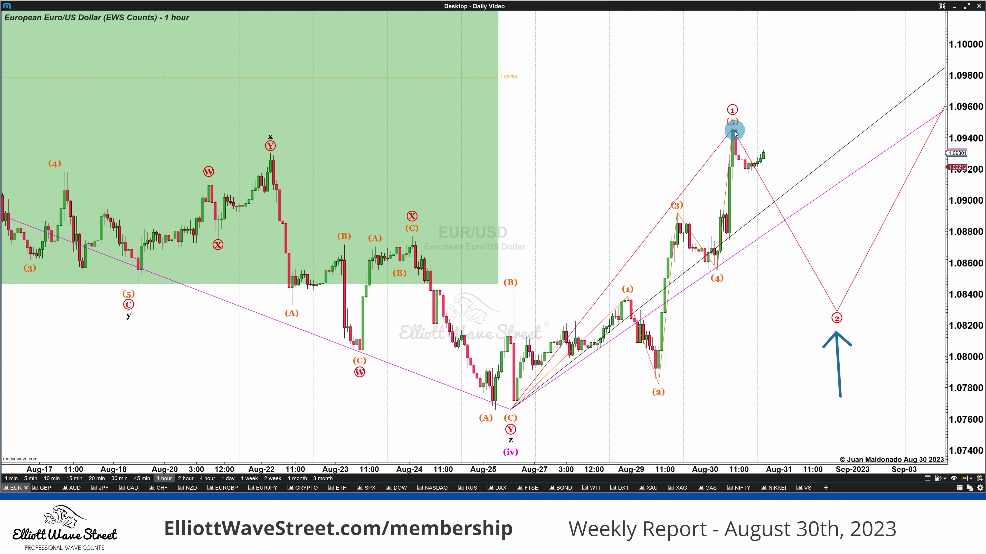
mouse_move(734, 132)
left_mouse_down()
mouse_move(779, 232)
mouse_move(812, 171)
mouse_move(841, 260)
left_mouse_up()
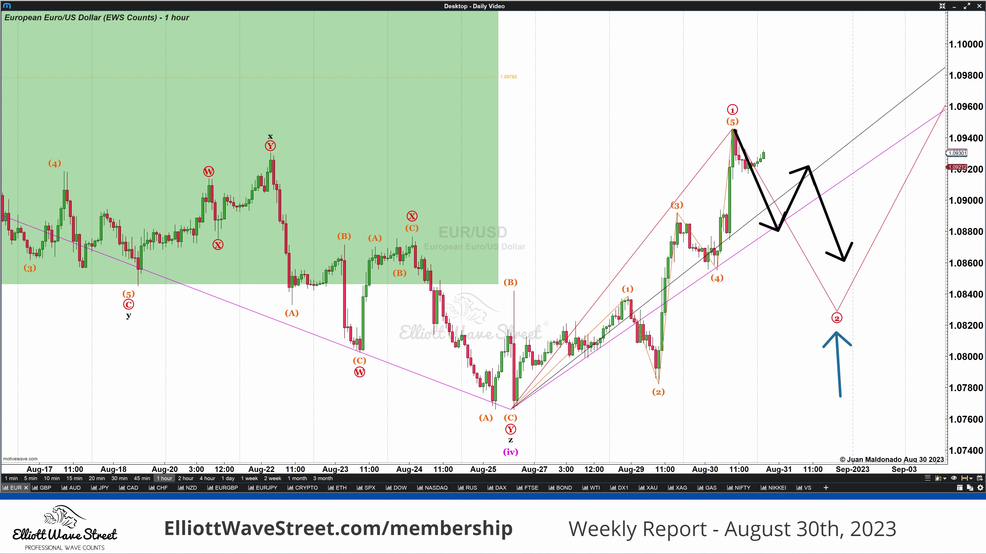
mouse_move(731, 126)
left_mouse_down()
mouse_move(756, 282)
mouse_move(768, 305)
mouse_move(794, 264)
mouse_move(825, 342)
left_mouse_up()
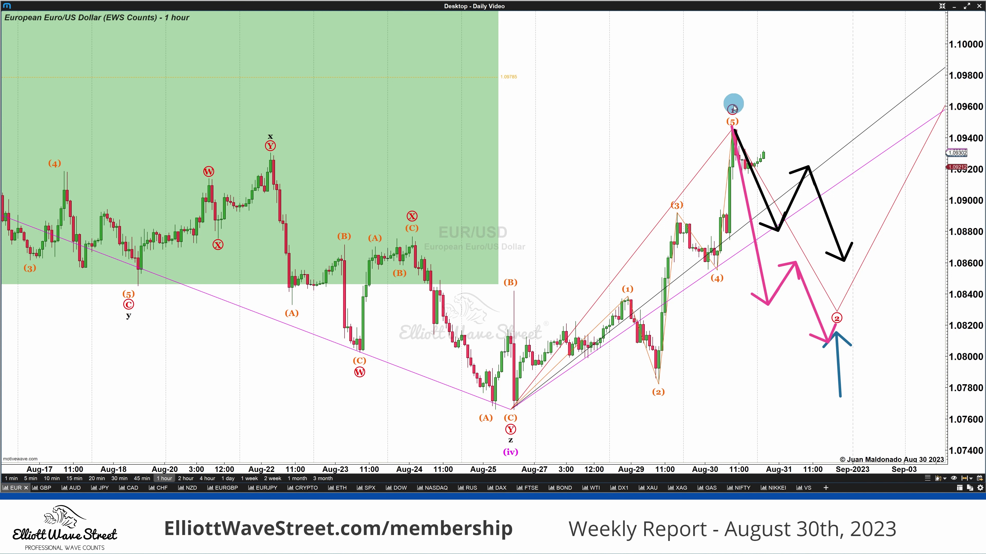
mouse_move(731, 123)
left_mouse_down()
mouse_move(767, 286)
mouse_move(774, 378)
mouse_move(809, 367)
mouse_move(822, 419)
left_mouse_up()
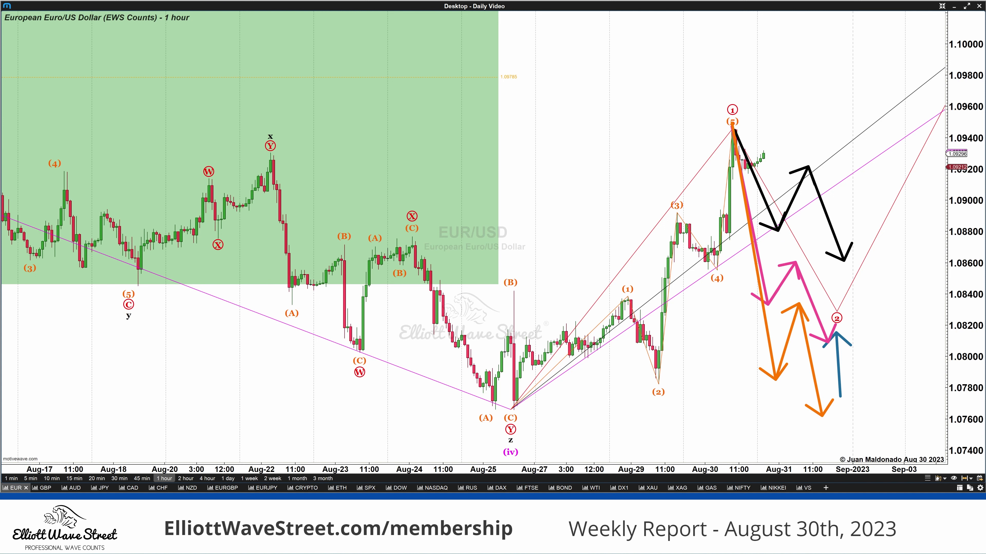
Draw a blue horizontal line from the black zigzag's first low and a blue line rising through it from the zigzag's end
left_click(774, 230)
left_click(875, 230)
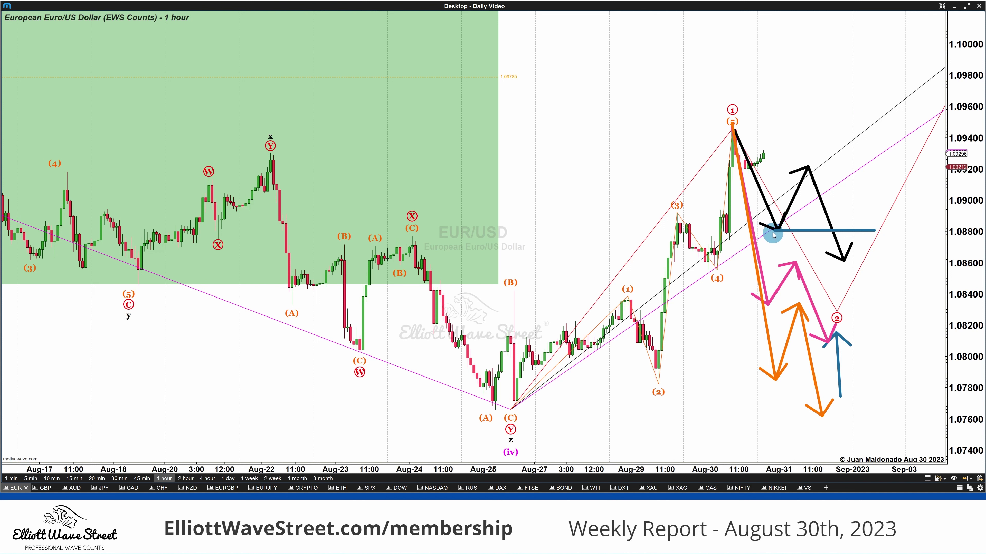
left_click(840, 258)
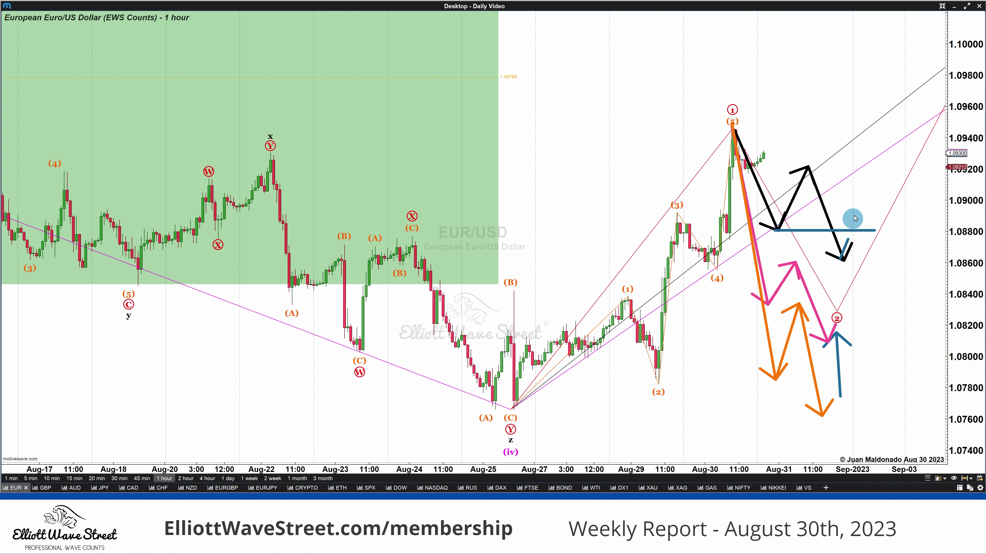
left_click(857, 204)
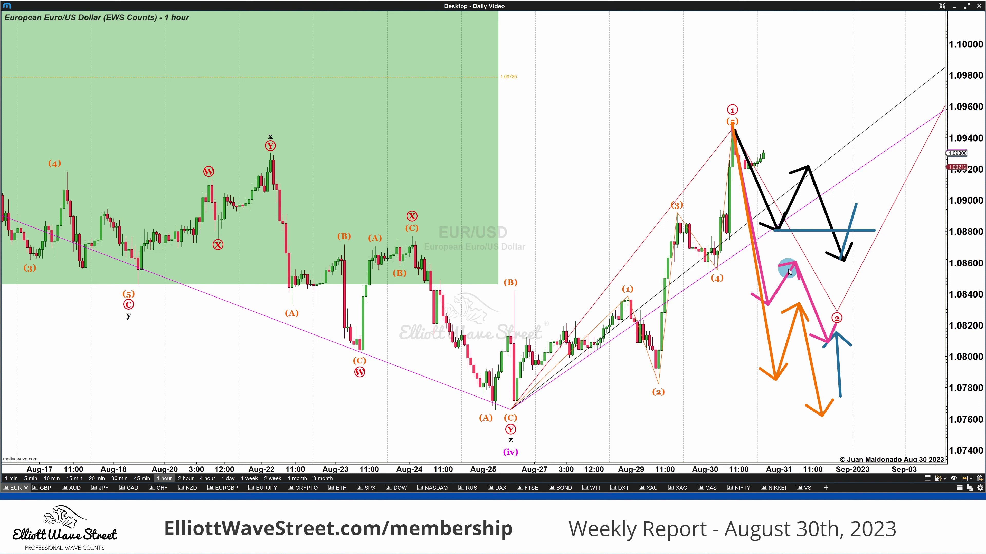
Draw blue horizontal lines from the first lows of the pink and orange zigzags, and blue lines rising from both zigzags' ends
left_click(765, 302)
left_click(855, 302)
left_click(828, 342)
left_click(843, 280)
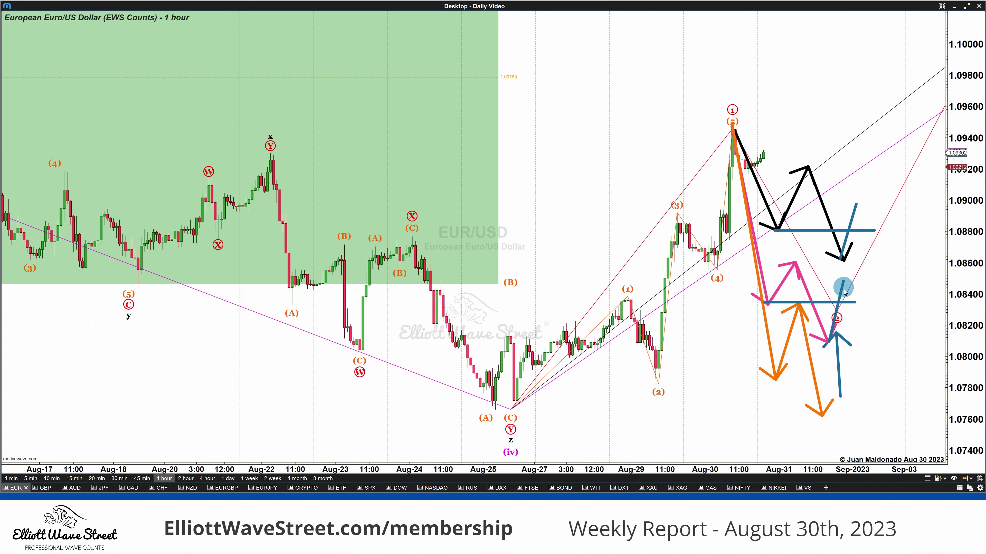
left_click(772, 378)
left_click(827, 378)
left_click(828, 414)
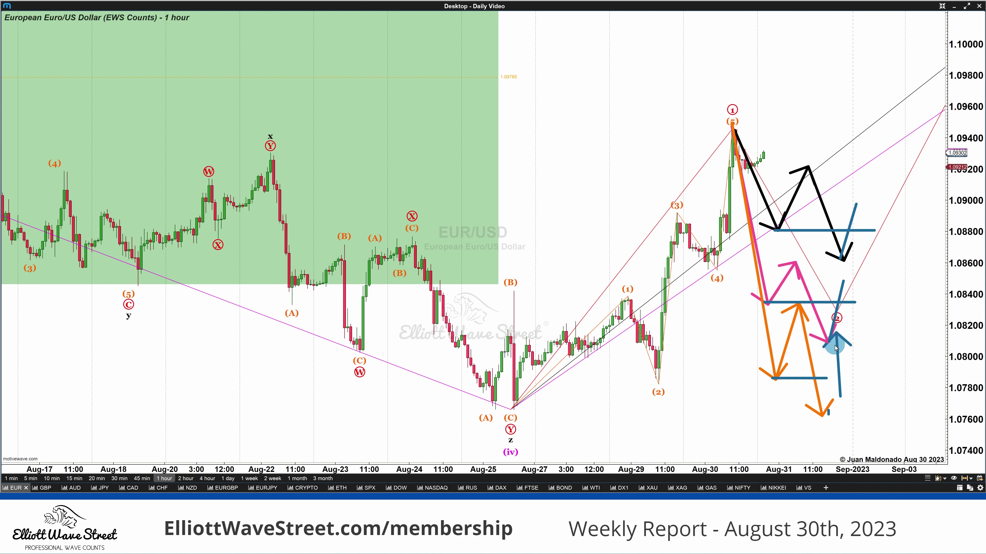
left_click(834, 343)
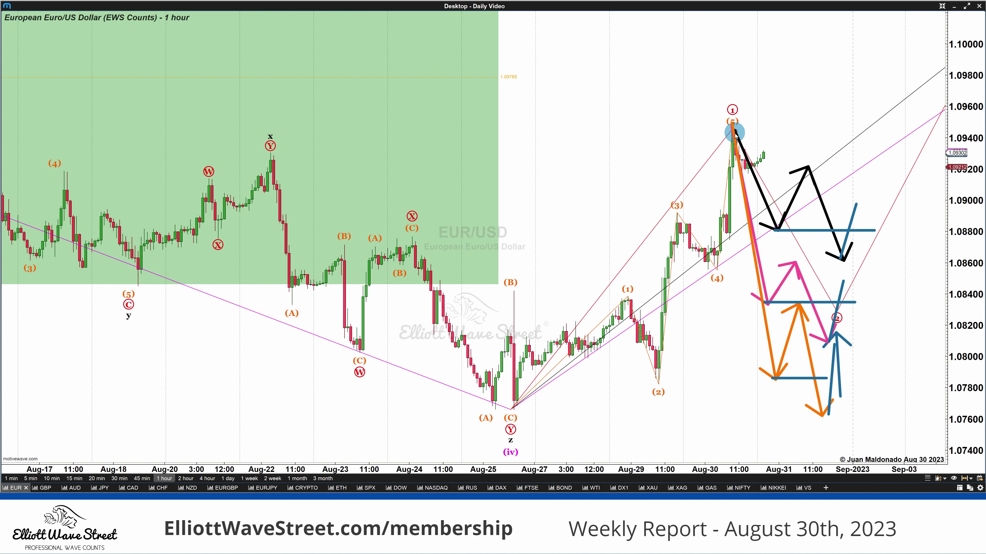
Draw a series of pink vertical boxes stepping down from the latest candle, and erase all drawn annotations
left_click_drag(762, 153, 782, 469)
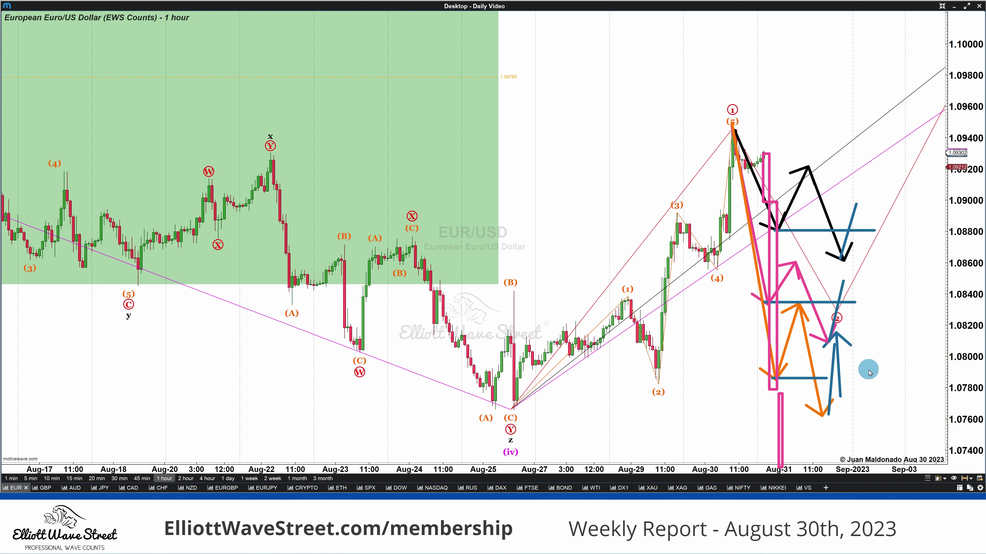
key("Escape")
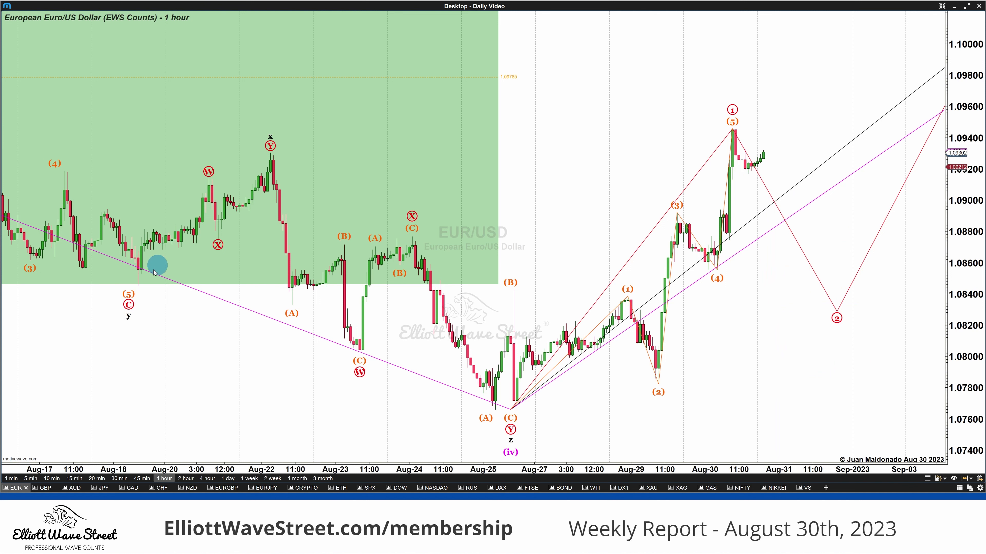
Trace circled W-X-Y in pink and the following (A)-(B)-(C) rise in orange, with orange horizontal lines at their first highs and arrows at the second
left_click(136, 283)
mouse_move(136, 283)
left_mouse_down()
mouse_move(205, 177)
mouse_move(219, 240)
mouse_move(271, 155)
left_mouse_up()
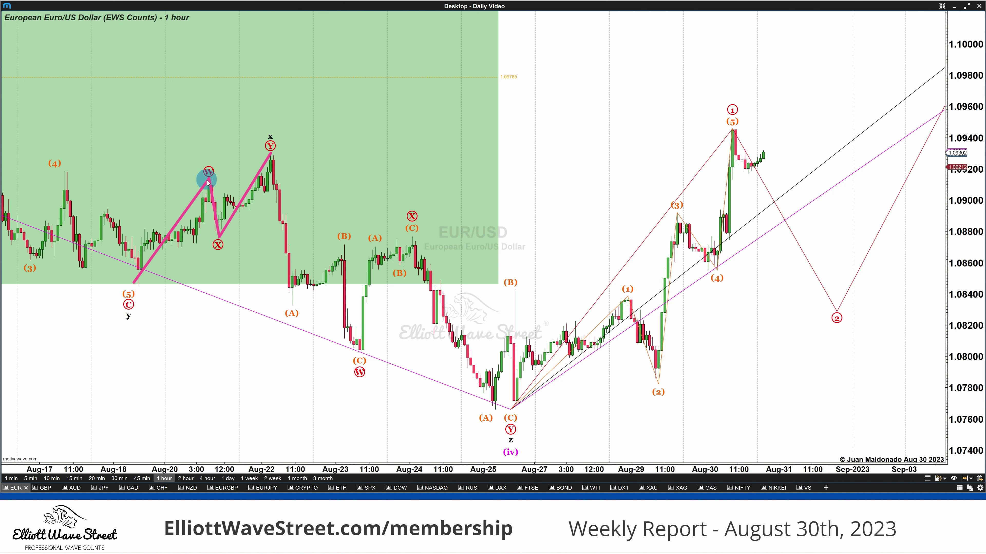
left_click_drag(208, 180, 294, 180)
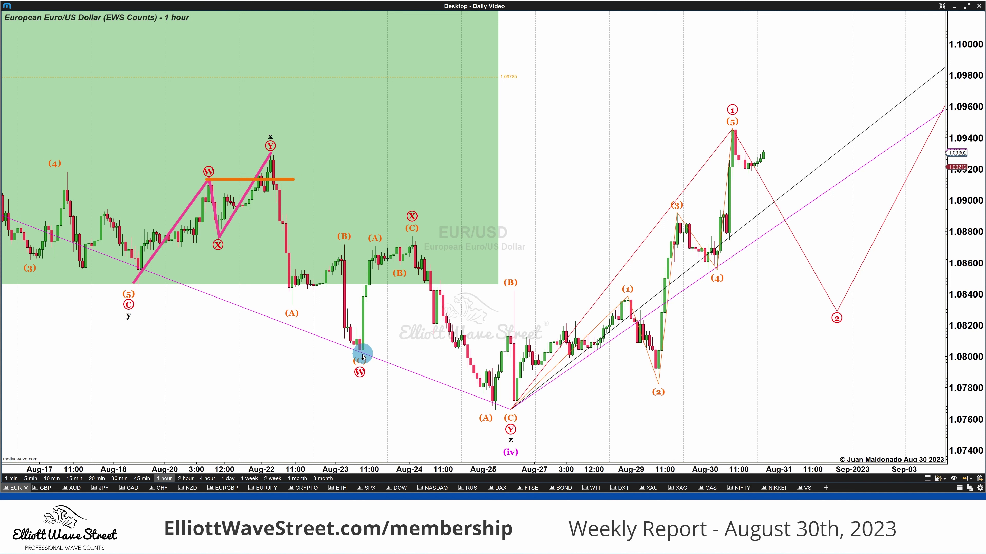
mouse_move(361, 350)
left_mouse_down()
mouse_move(373, 251)
mouse_move(400, 268)
mouse_move(413, 238)
mouse_move(374, 245)
mouse_move(423, 245)
left_mouse_up()
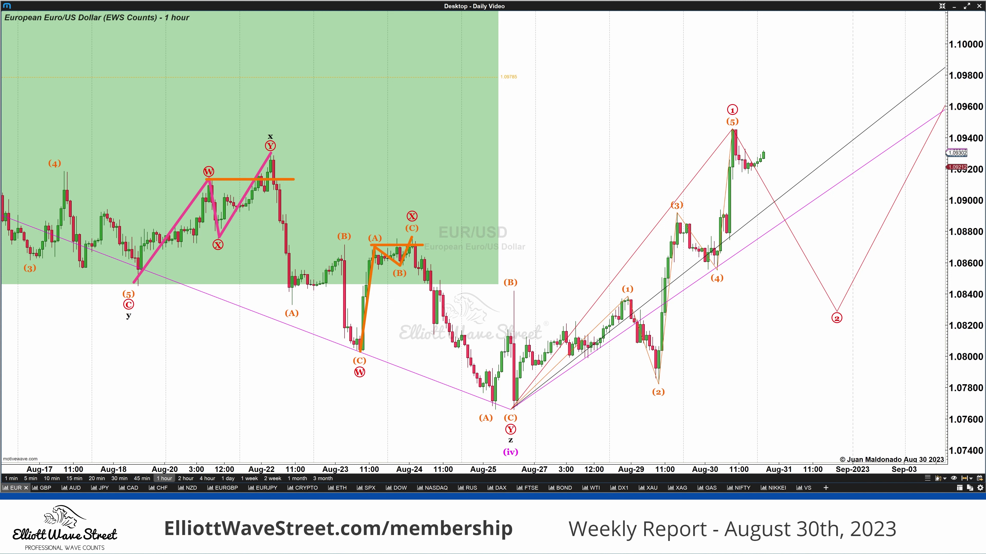
mouse_move(394, 216)
left_mouse_down()
mouse_move(395, 235)
mouse_move(423, 241)
left_mouse_up()
Draw an orange zigzag down from wave (1) to wave (2), a horizontal arrow from its first low and a line rising from its end
left_click(623, 299)
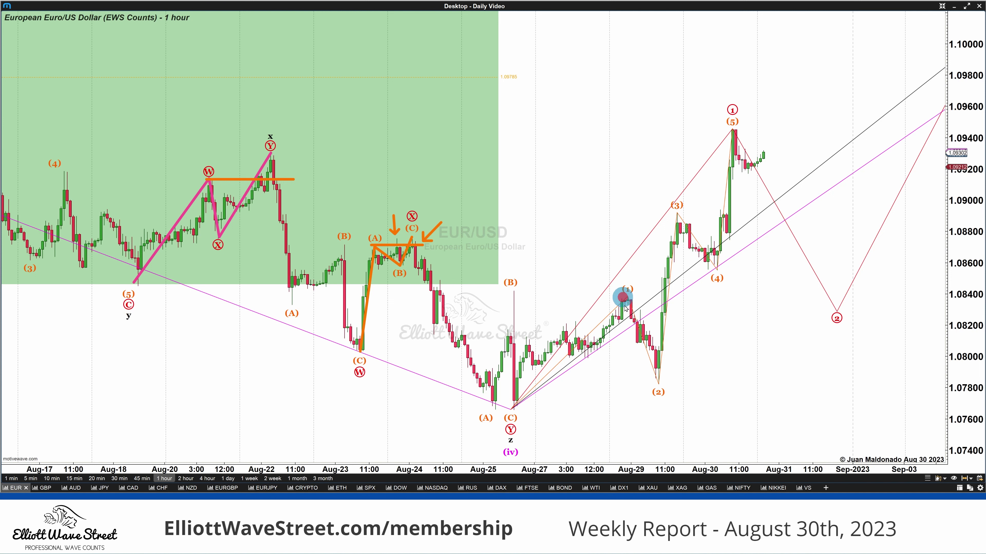
mouse_move(623, 298)
left_mouse_down()
mouse_move(633, 337)
mouse_move(642, 315)
mouse_move(659, 379)
mouse_move(634, 343)
mouse_move(677, 343)
mouse_move(661, 339)
left_mouse_up()
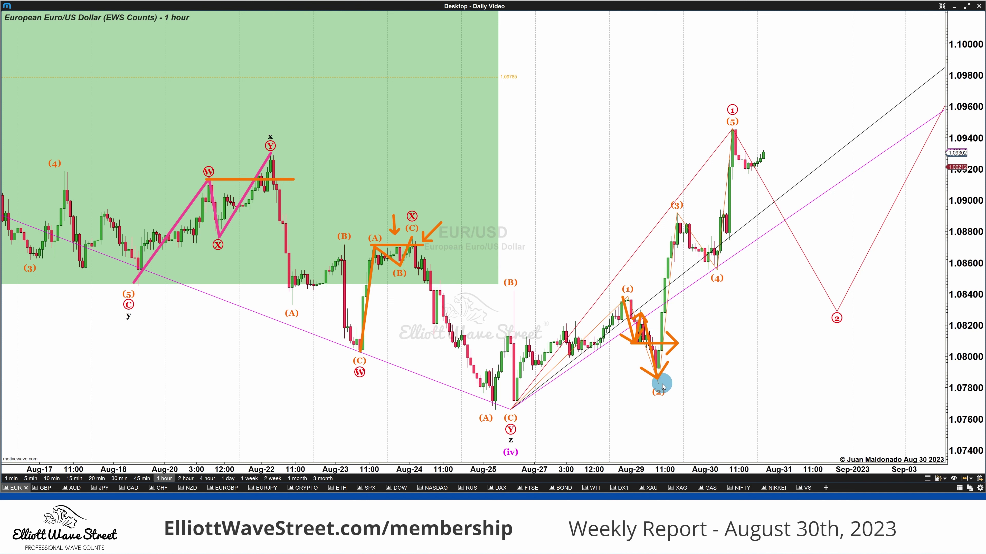
left_click_drag(661, 379, 662, 339)
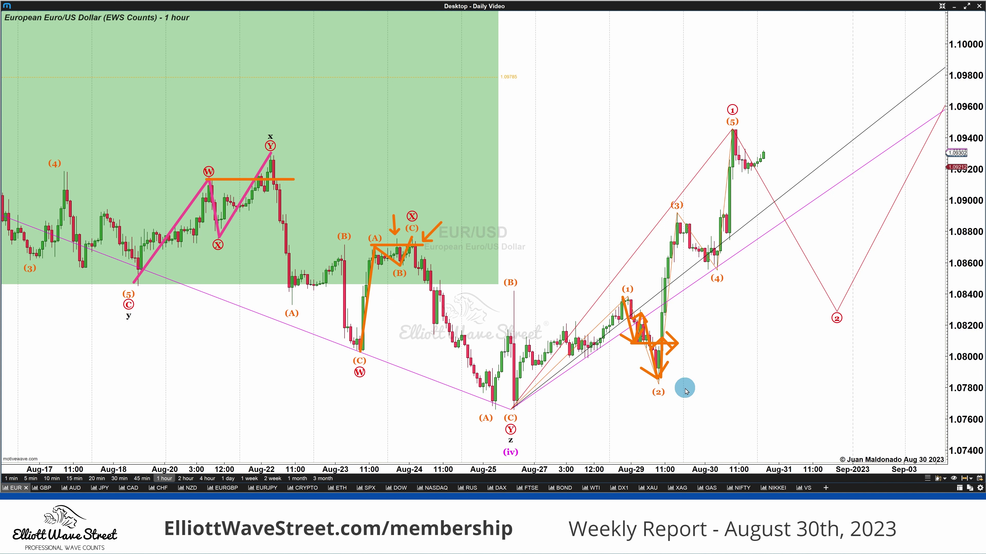
Draw three orange arrows pointing down at the circled W high and the circled Y high of wave x
left_click(180, 86)
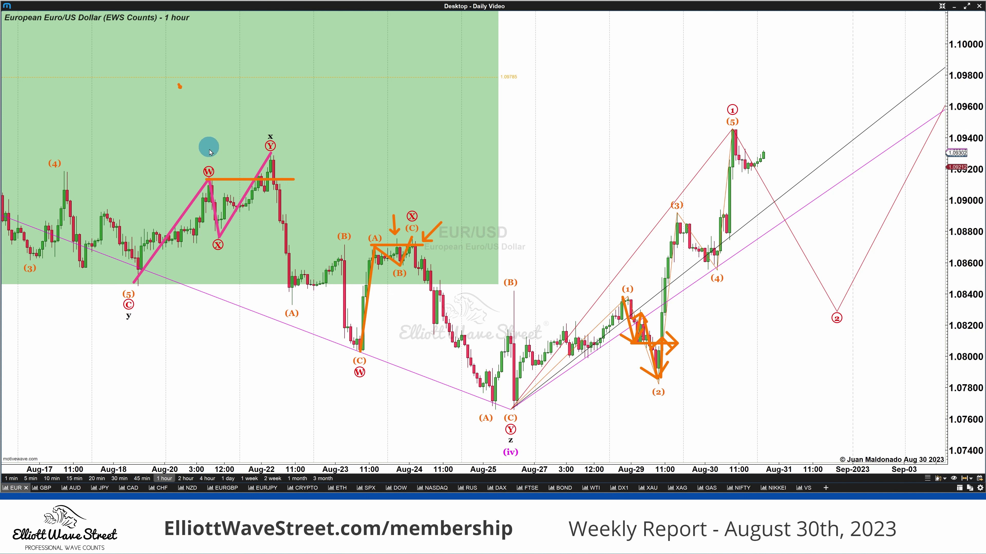
left_click(211, 156)
left_click(350, 113)
left_click(303, 157)
left_click(299, 69)
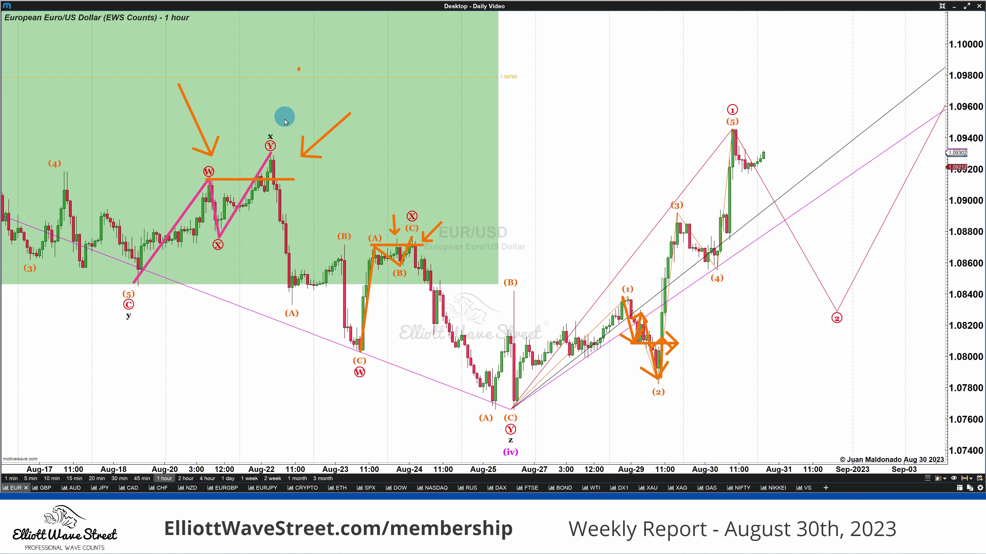
left_click(284, 119)
Trace the rise from (A) to (B) after wave x with a blue zigzag, a horizontal arrow from its first high and an arrow above (B)
mouse_move(289, 303)
left_mouse_down()
mouse_move(301, 265)
mouse_move(315, 292)
left_mouse_up()
left_click_drag(316, 290, 341, 246)
mouse_move(323, 251)
left_mouse_down()
mouse_move(352, 262)
mouse_move(344, 274)
left_mouse_up()
left_click_drag(345, 220, 344, 235)
left_click_drag(340, 231, 348, 232)
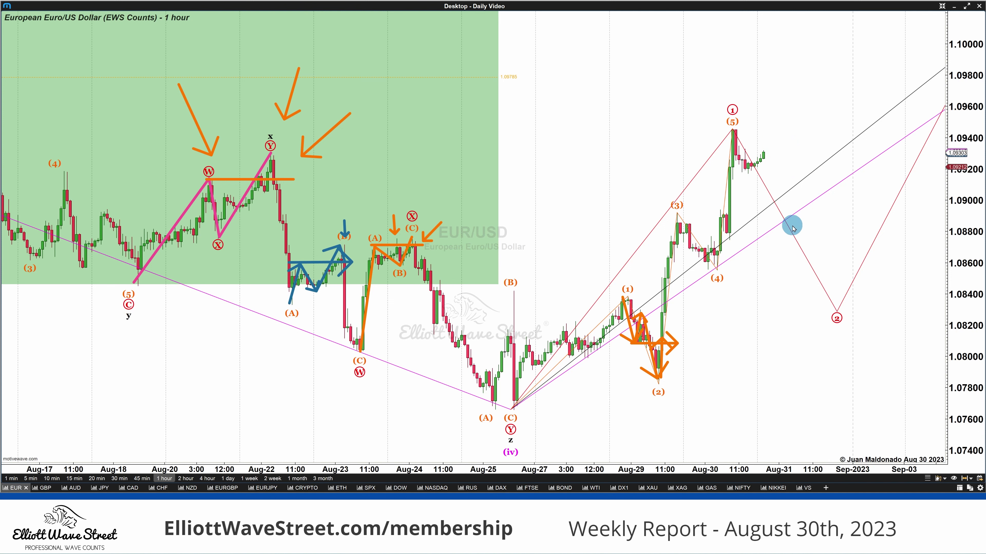
Draw a blue zigzag between circled waves 1 and 2, a horizontal arrow from its first low, a rising arrow from its end, and arrows marking both waves
left_click(729, 77)
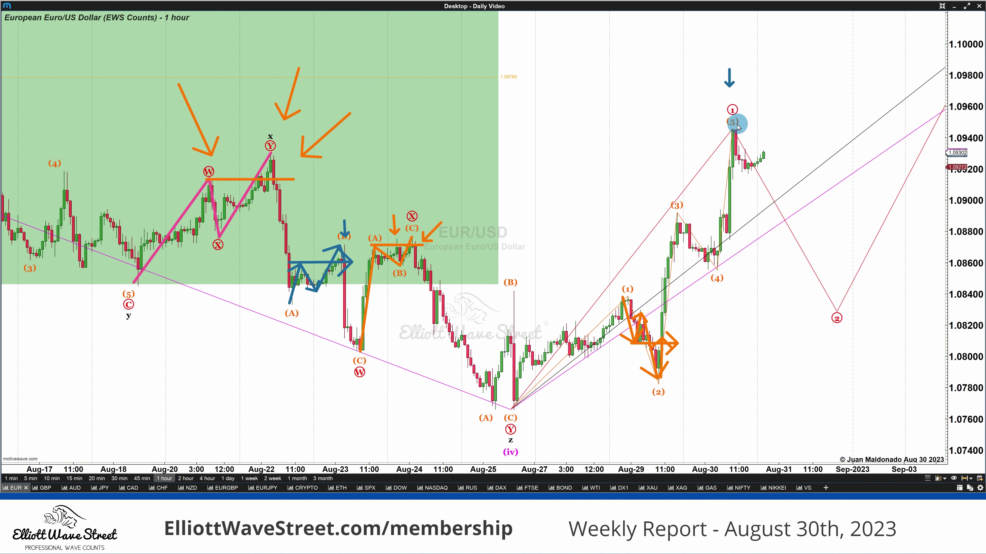
mouse_move(733, 127)
left_mouse_down()
mouse_move(770, 262)
mouse_move(802, 190)
mouse_move(837, 314)
left_mouse_up()
mouse_move(771, 262)
left_mouse_down()
mouse_move(891, 261)
mouse_move(878, 274)
left_mouse_up()
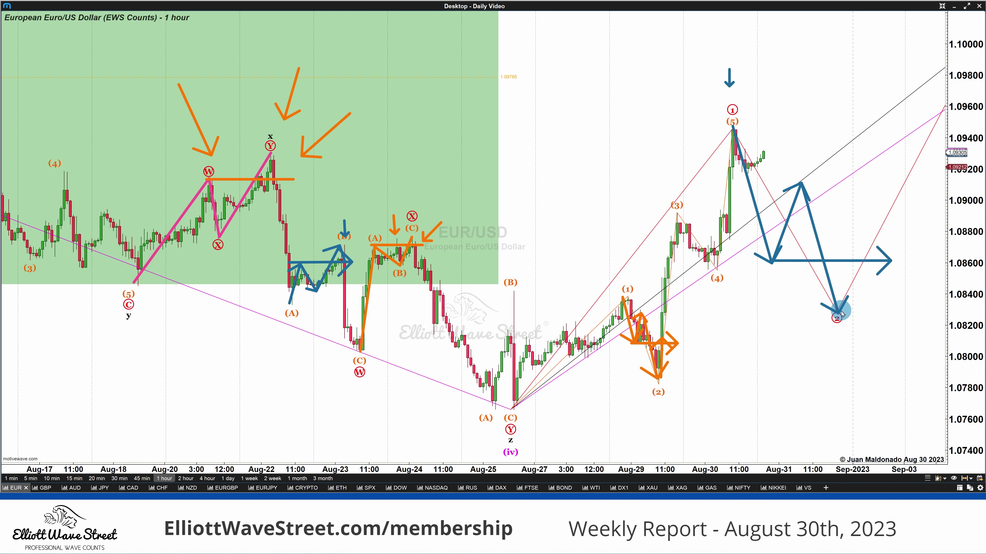
mouse_move(841, 314)
left_mouse_down()
mouse_move(851, 248)
mouse_move(843, 223)
left_mouse_up()
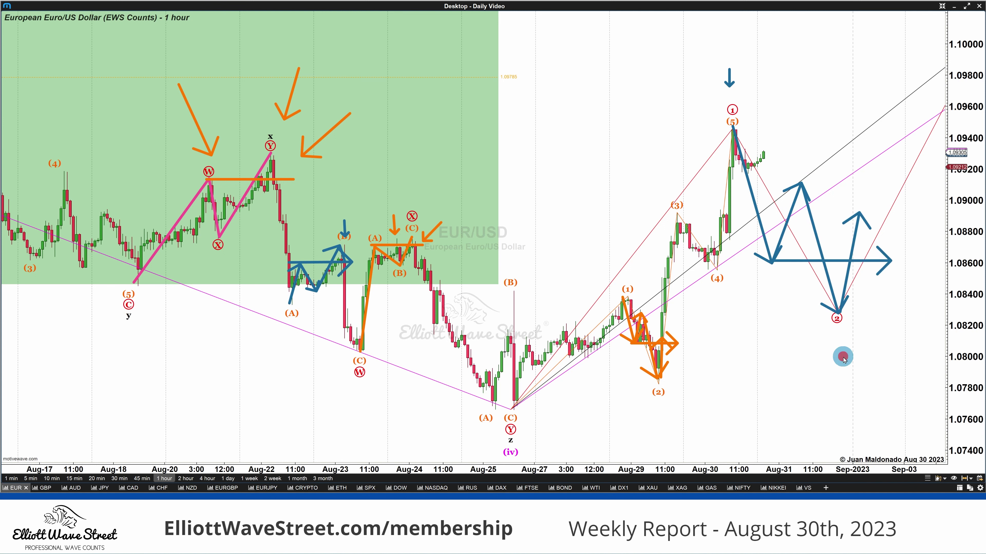
left_click_drag(842, 358, 847, 341)
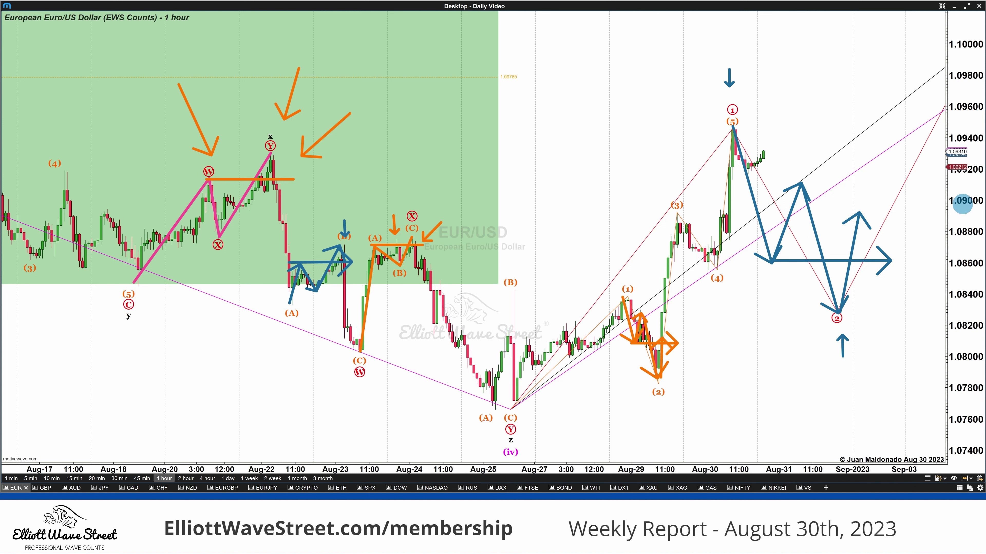
Erase the drawn annotations and switch to the USD/JPY 1-hour chart
key("Escape")
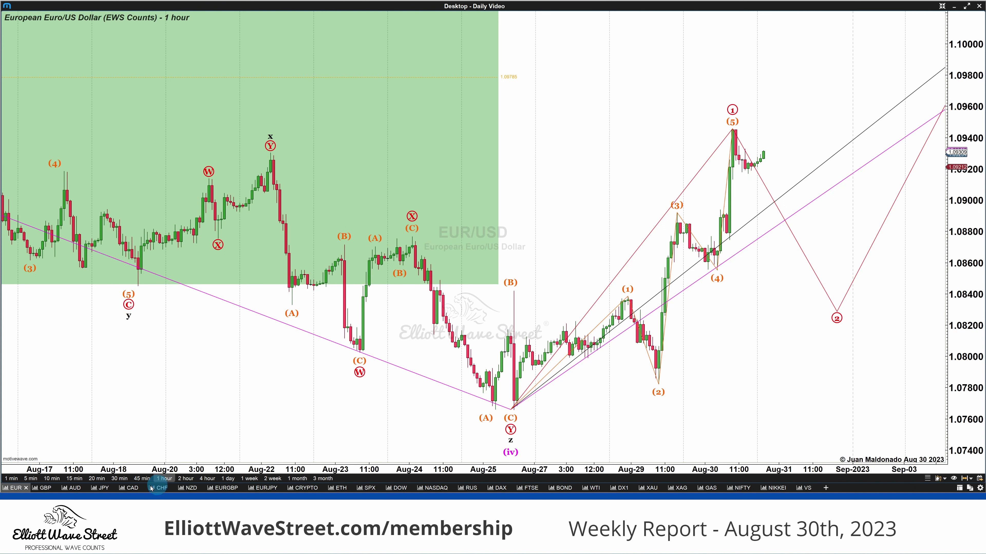
left_click(102, 489)
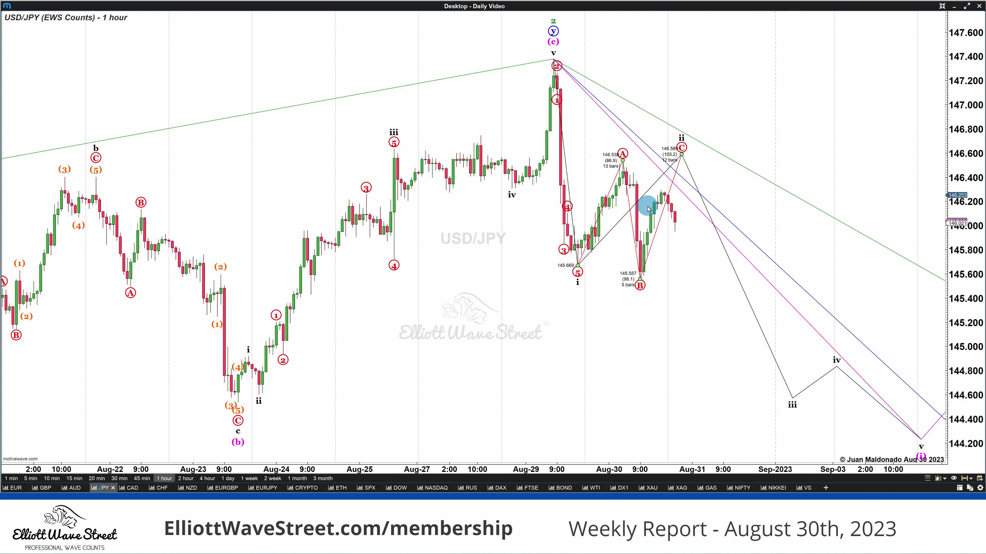
Trace waves v, i and circled A-B-C in blue, with horizontal lines from wave i and circled A, and two arrows pointing at circled B
mouse_move(550, 62)
left_mouse_down()
mouse_move(576, 267)
mouse_move(622, 161)
mouse_move(640, 280)
left_mouse_up()
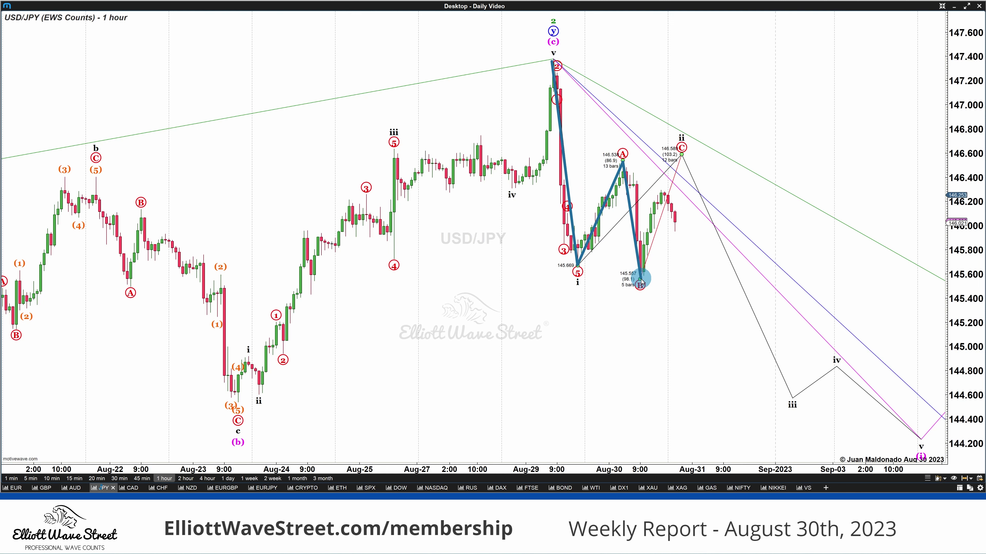
left_click_drag(576, 264, 711, 263)
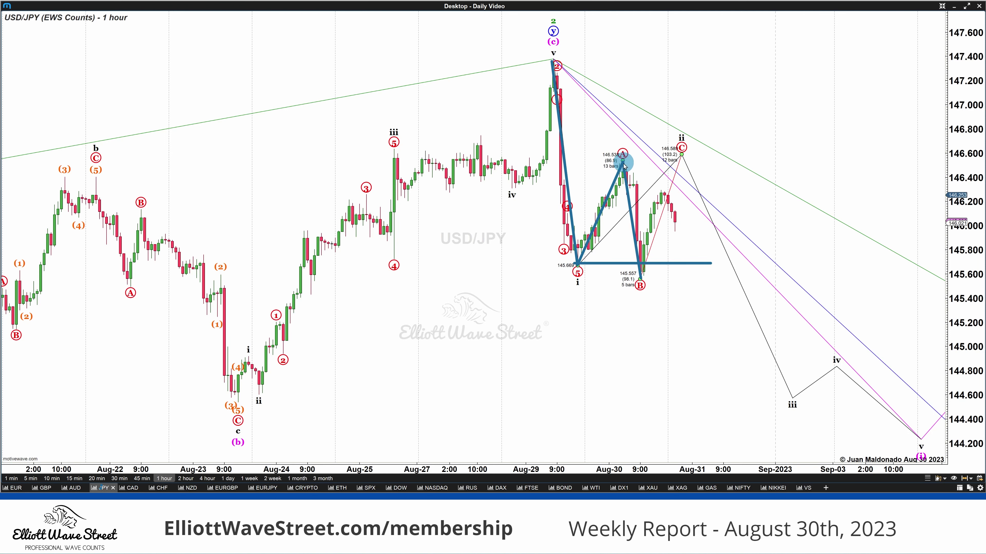
left_click_drag(623, 163, 711, 163)
mouse_move(640, 278)
left_mouse_down()
mouse_move(681, 187)
mouse_move(682, 155)
left_mouse_up()
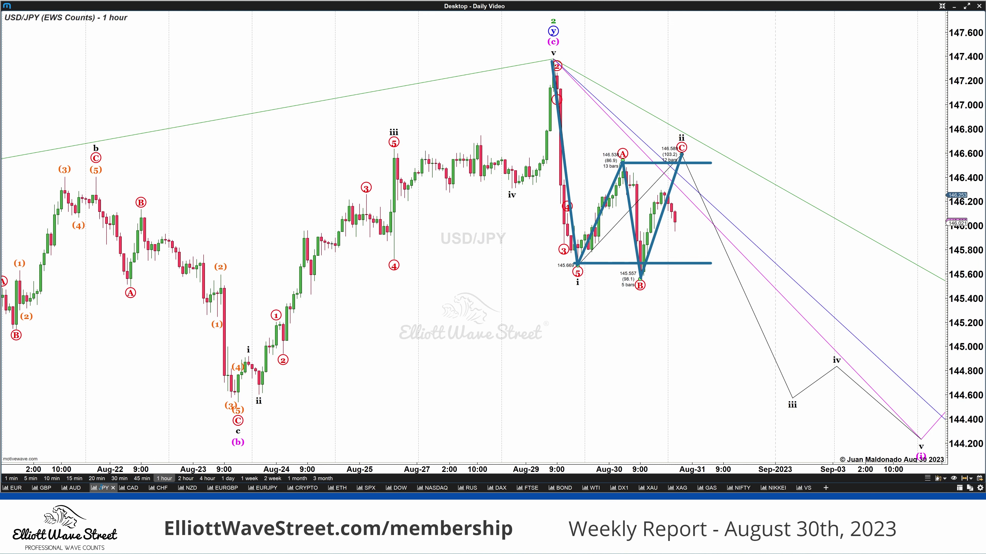
left_click_drag(645, 335, 637, 297)
left_click_drag(597, 328, 624, 297)
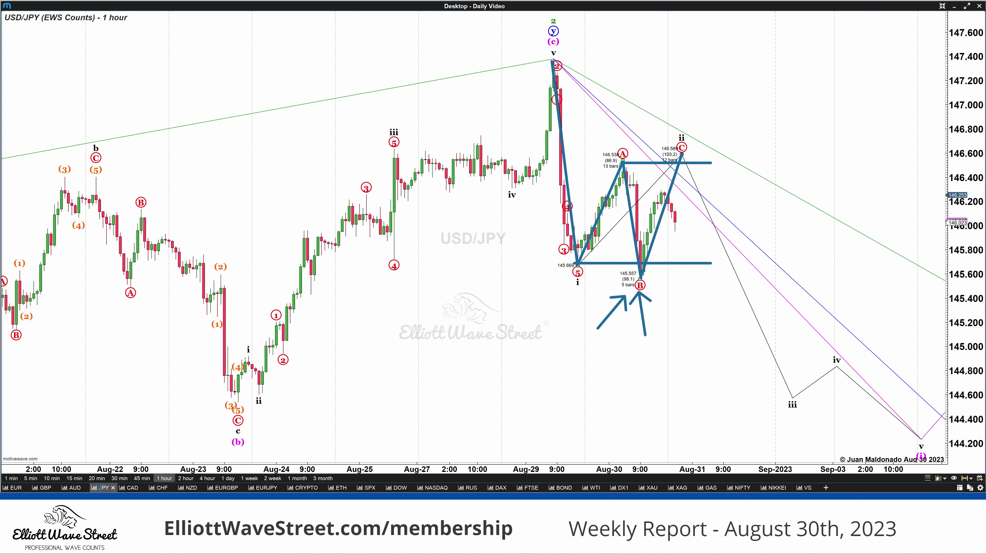
Draw black arrows from circled B up to C, beside the circled A label, and steeply down from wave ii and the latest high
left_click_drag(641, 274, 681, 155)
left_click_drag(591, 156, 602, 159)
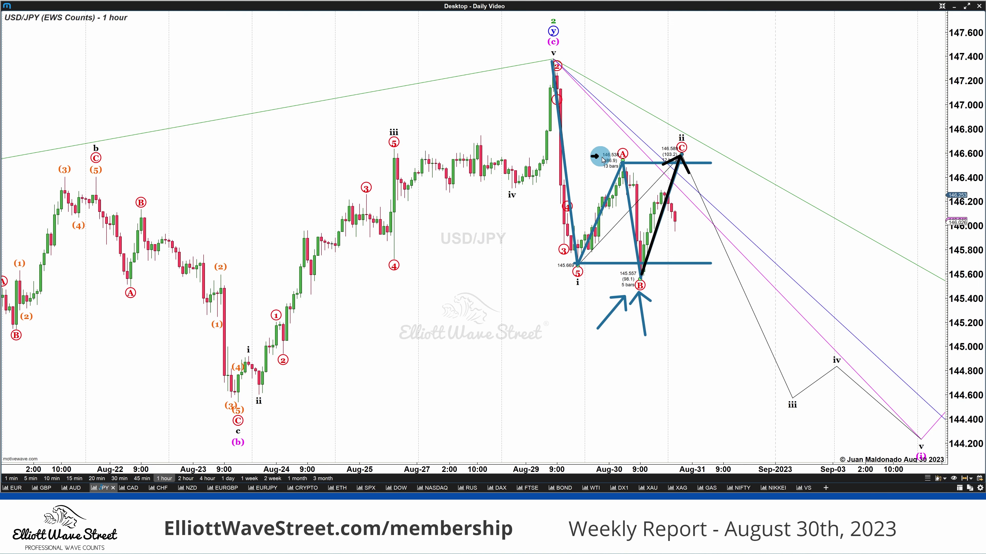
left_click_drag(681, 155, 718, 384)
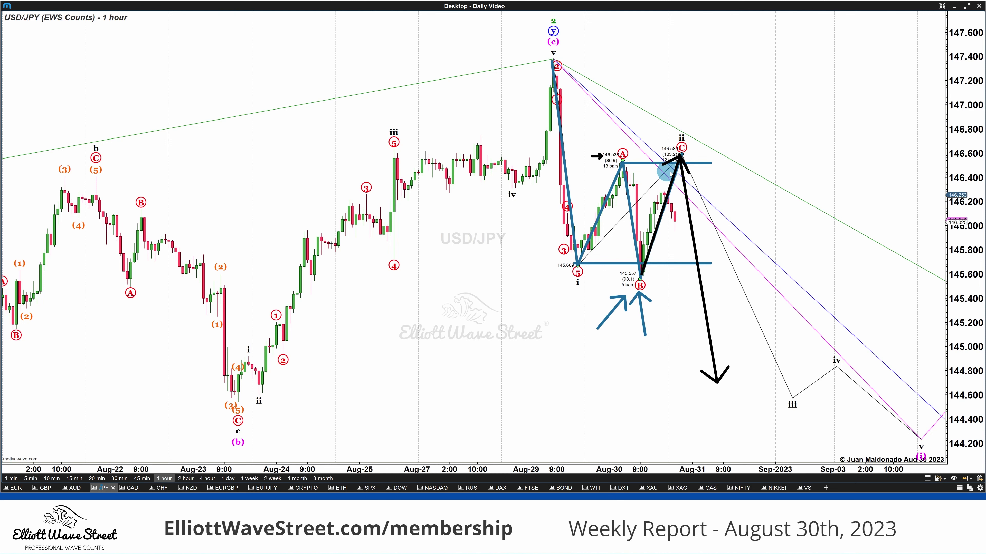
left_click_drag(664, 190, 715, 408)
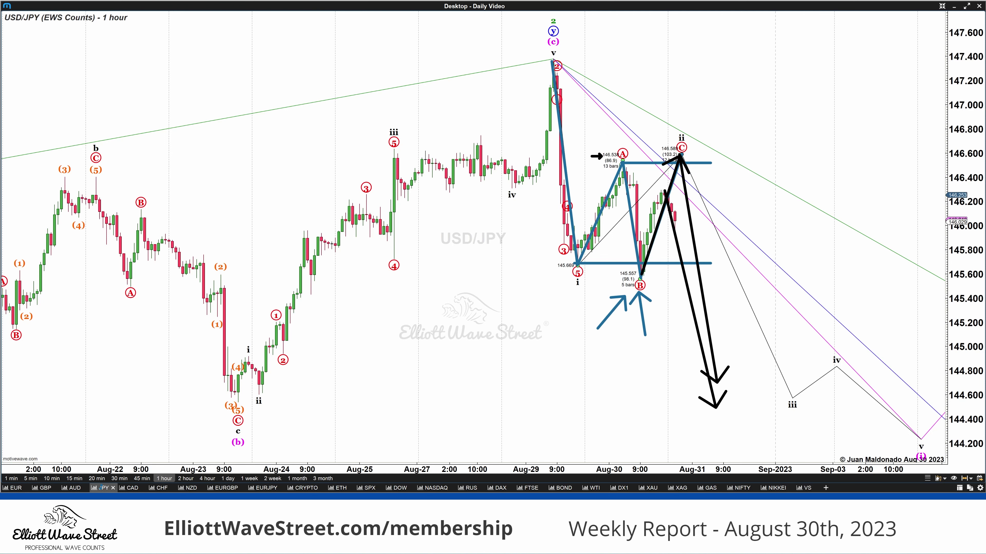
Erase the USD/JPY annotations and switch to the SPX500/USD 1-hour chart
key("Escape")
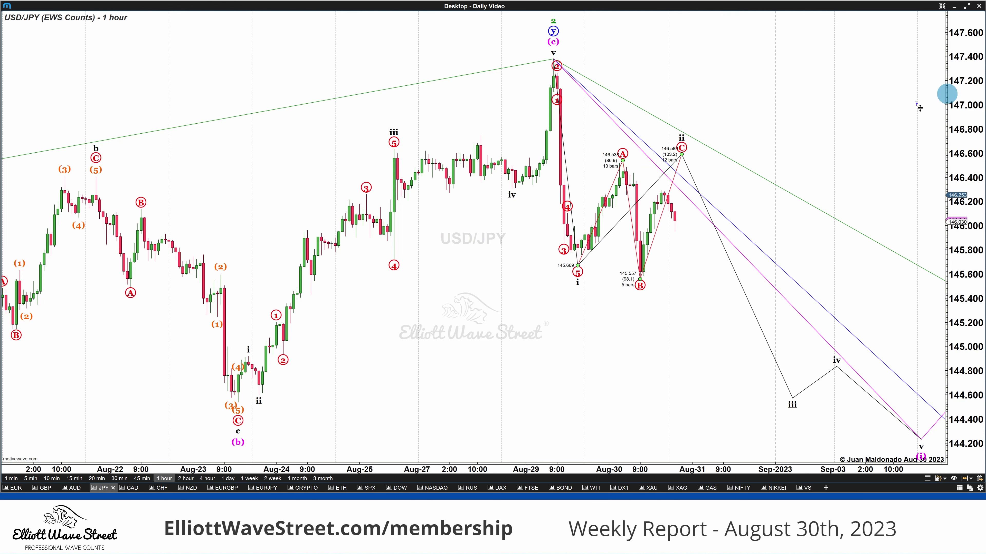
left_click(369, 487)
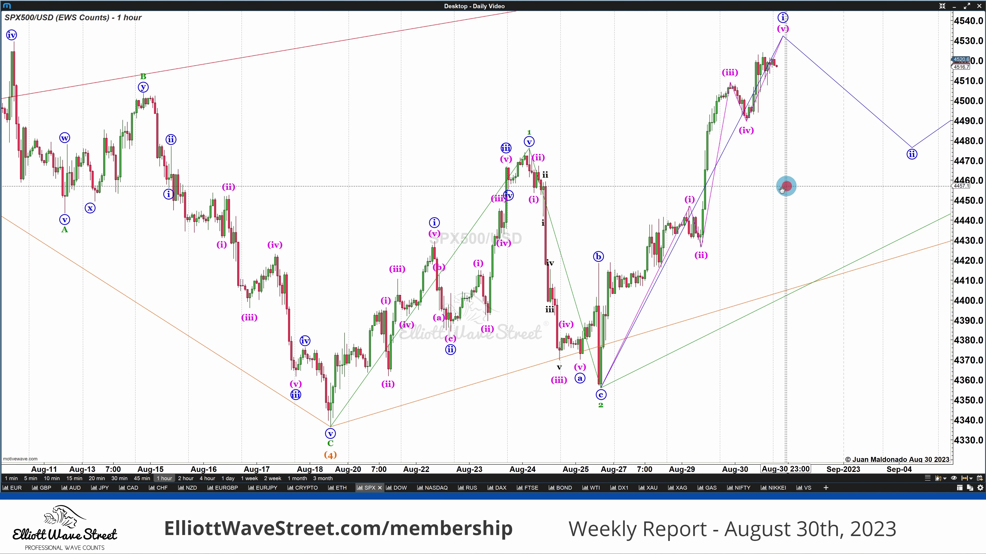
Draw a black horizontal line at about 4370 from the wave (iii) low, and mark a black X on the drop to circled c
scroll(733, 252, "down", 1)
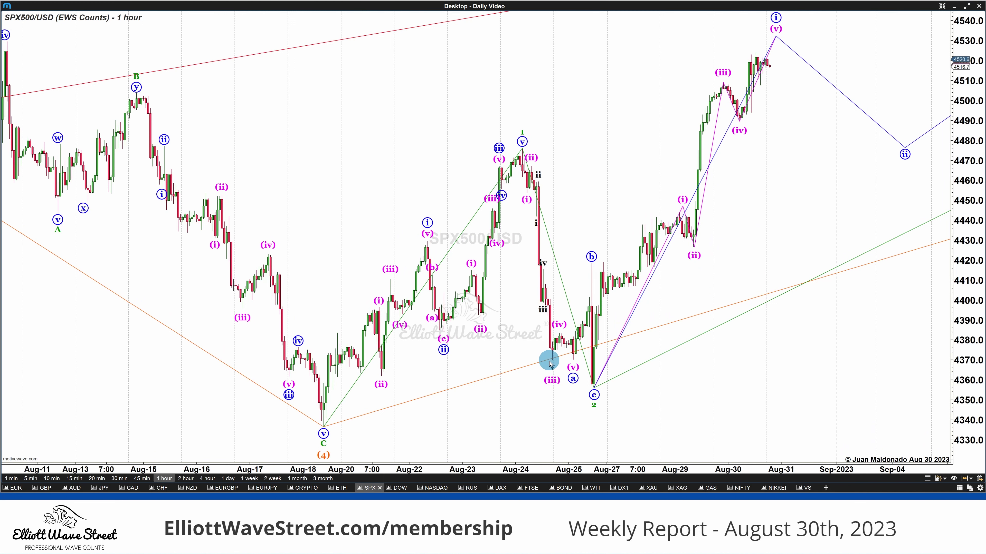
left_click_drag(550, 360, 645, 361)
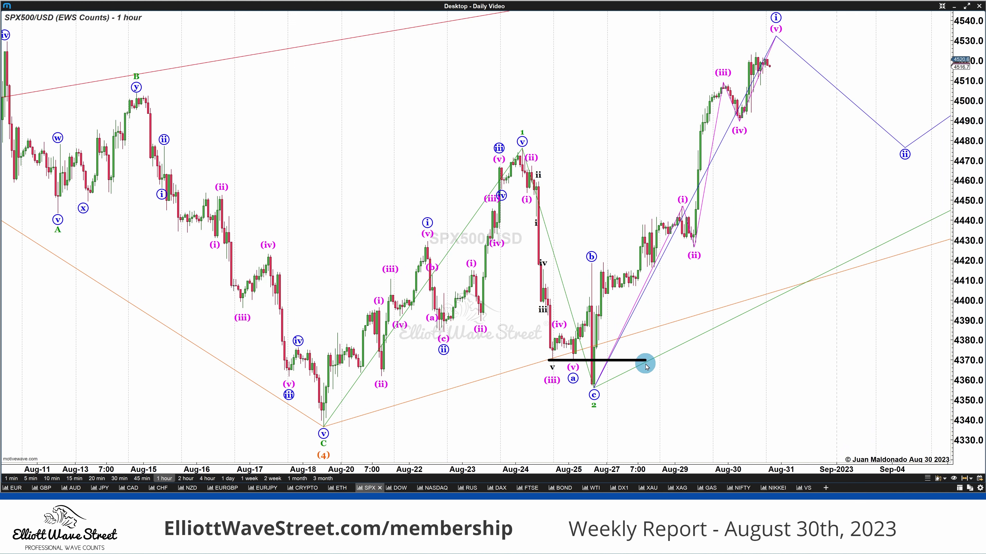
left_click(588, 348)
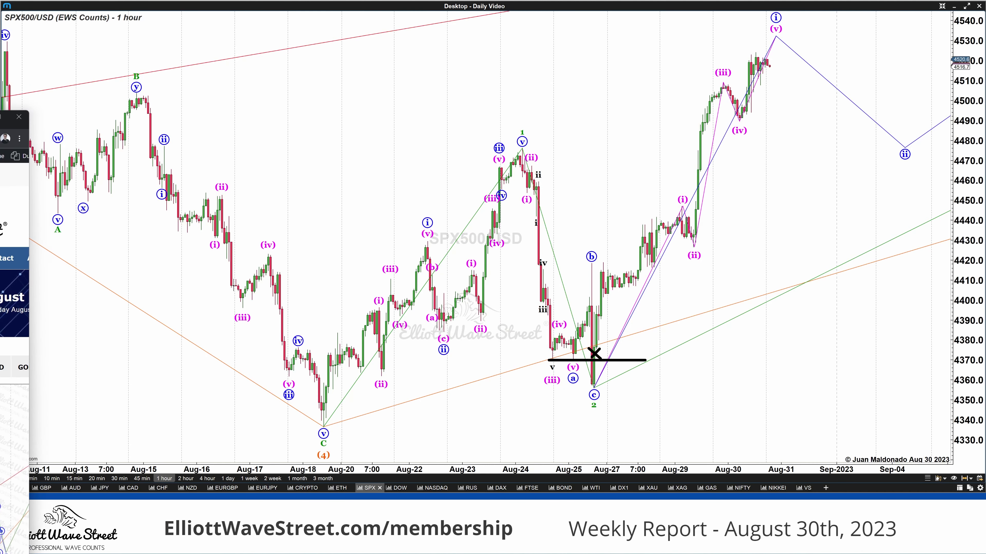
Switch to the browser, place its window over the chart and view the S&P500 daily count on the Futures Counts Friday August 25th page
left_click_drag(315, 27, 463, 48)
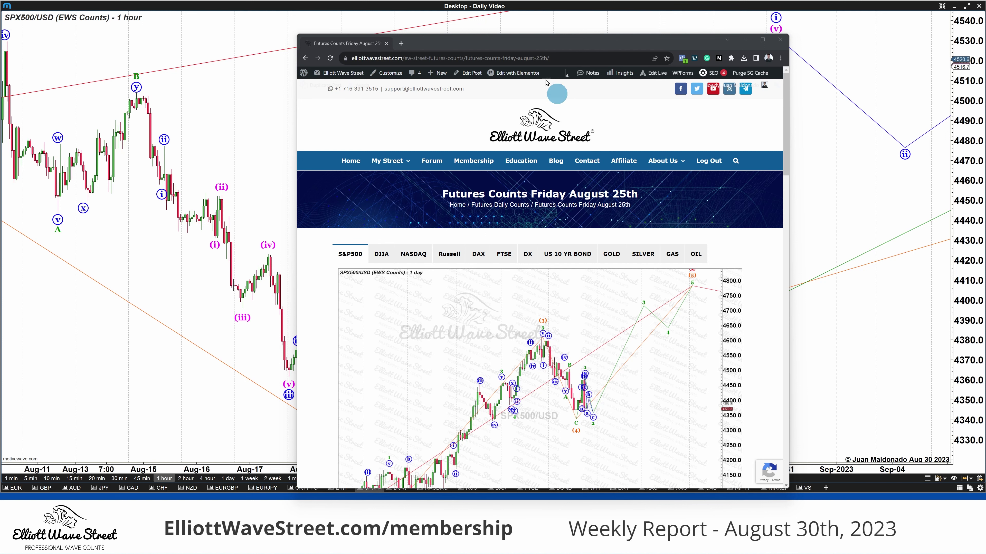
left_click_drag(512, 46, 511, 34)
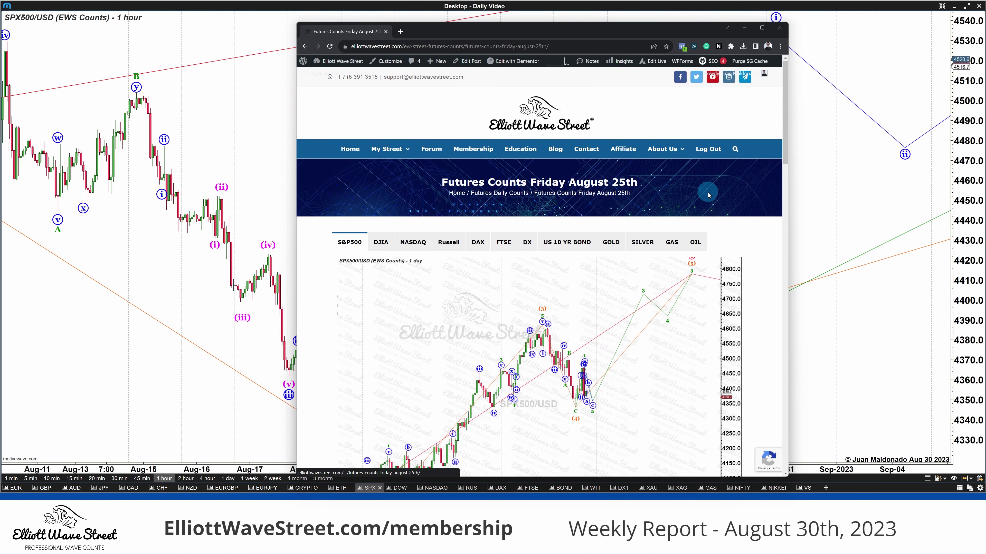
scroll(708, 193, "down", 1)
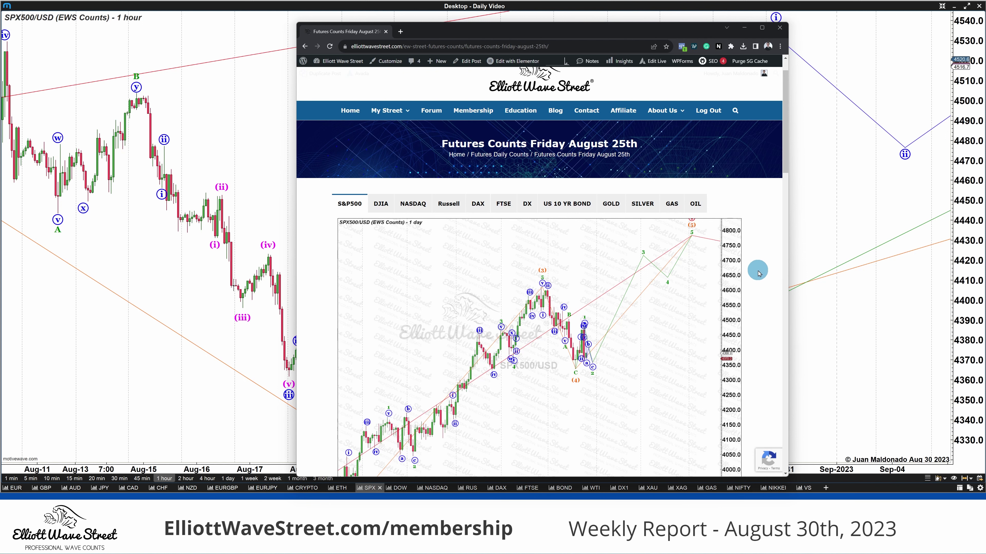
Open the enlarged SPX500/USD 4-hour count from the S&P500 section of the Futures Counts Friday August 25th page
scroll(758, 273, "up", 1)
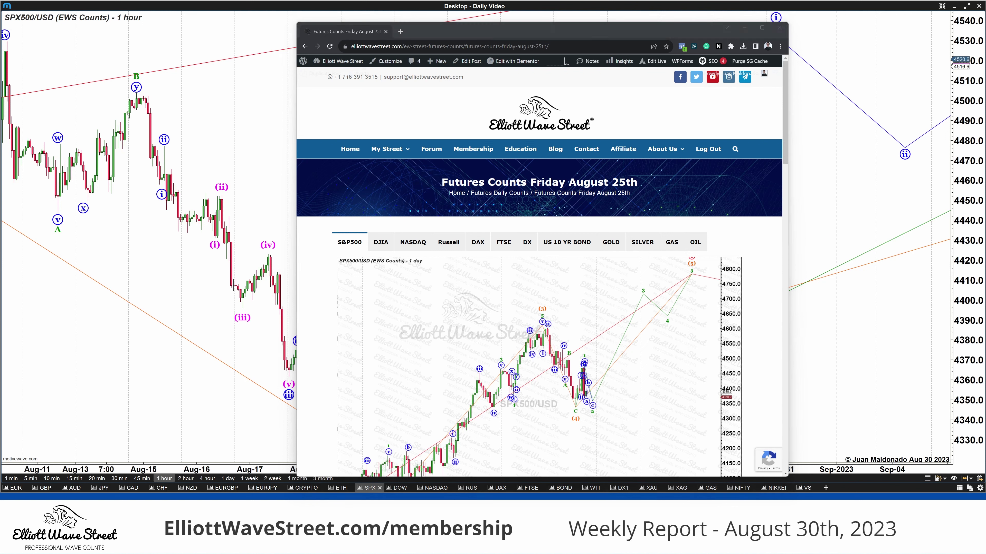
left_click(677, 182)
left_click_drag(678, 182, 636, 181)
scroll(483, 304, "down", 5)
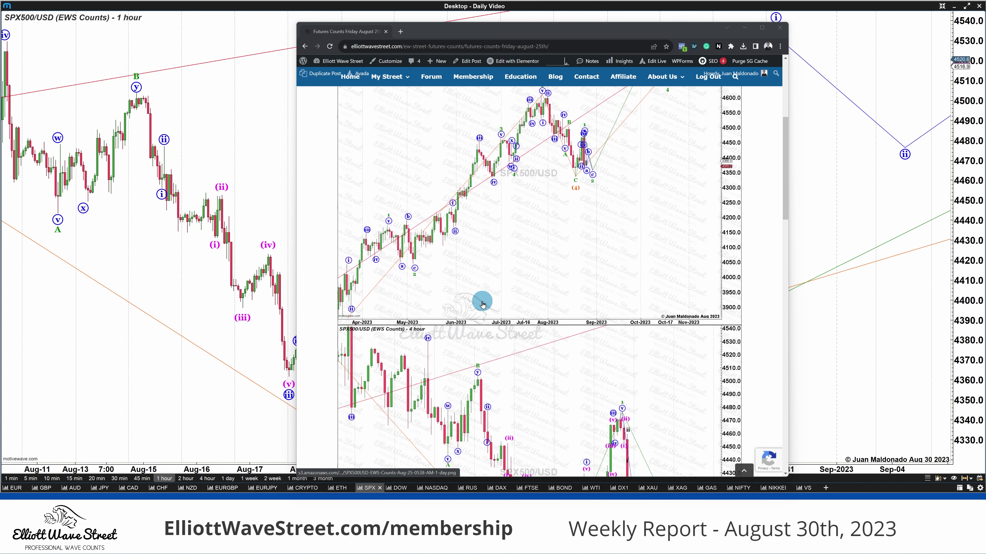
scroll(483, 304, "down", 5)
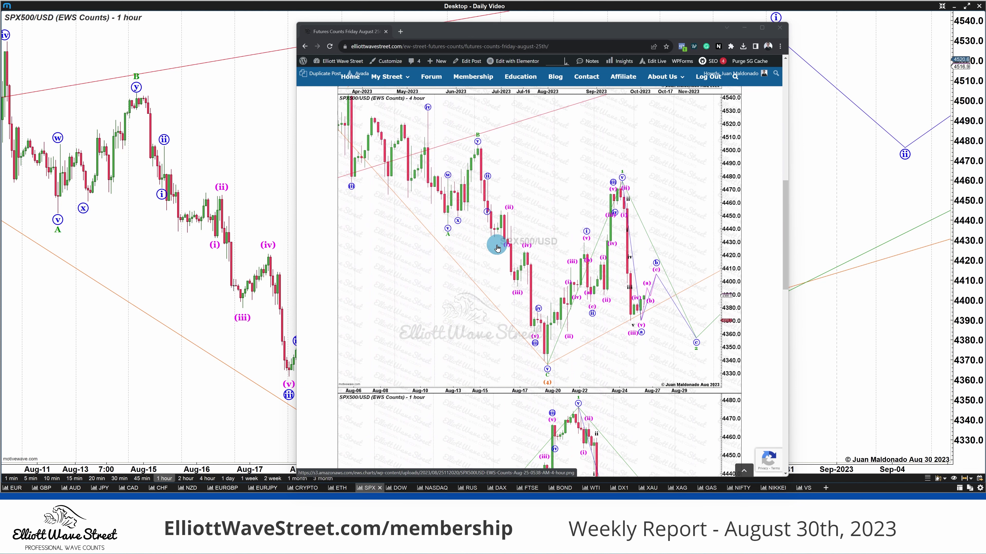
left_click(497, 247)
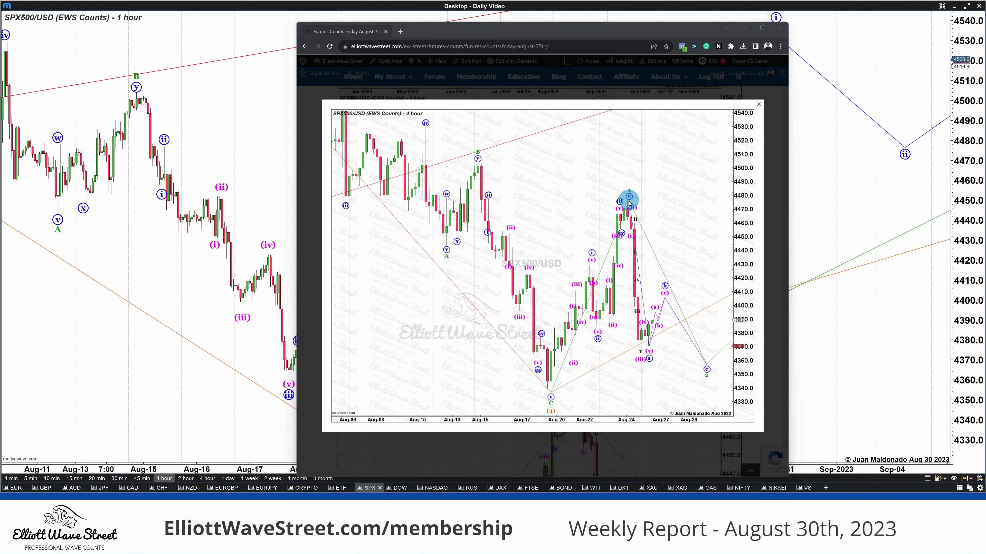
Draw a blue zigzag through circled a, b and c from the wave 1 high, with horizontal lines near the circled a low
mouse_move(629, 197)
left_mouse_down()
mouse_move(650, 348)
mouse_move(664, 294)
left_mouse_up()
mouse_move(652, 346)
left_mouse_down()
mouse_move(634, 345)
mouse_move(707, 346)
left_mouse_up()
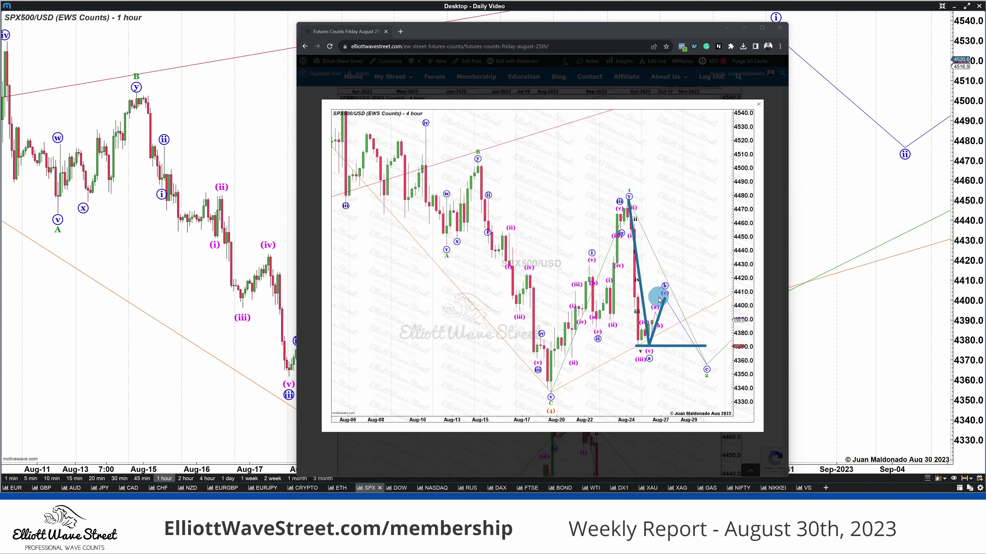
mouse_move(664, 296)
left_mouse_down()
mouse_move(704, 367)
mouse_move(712, 325)
left_mouse_up()
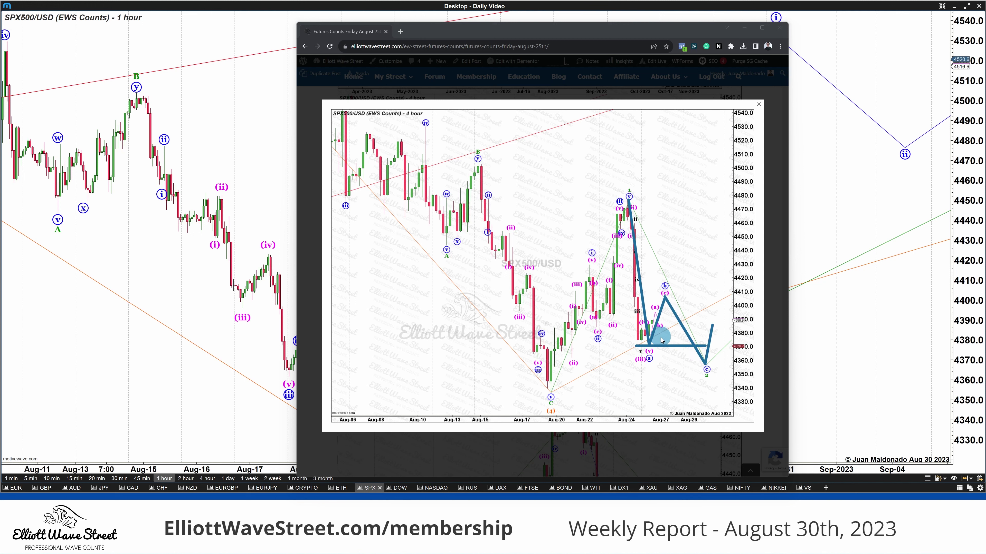
mouse_move(636, 340)
left_mouse_down()
mouse_move(741, 338)
mouse_move(720, 346)
left_mouse_up()
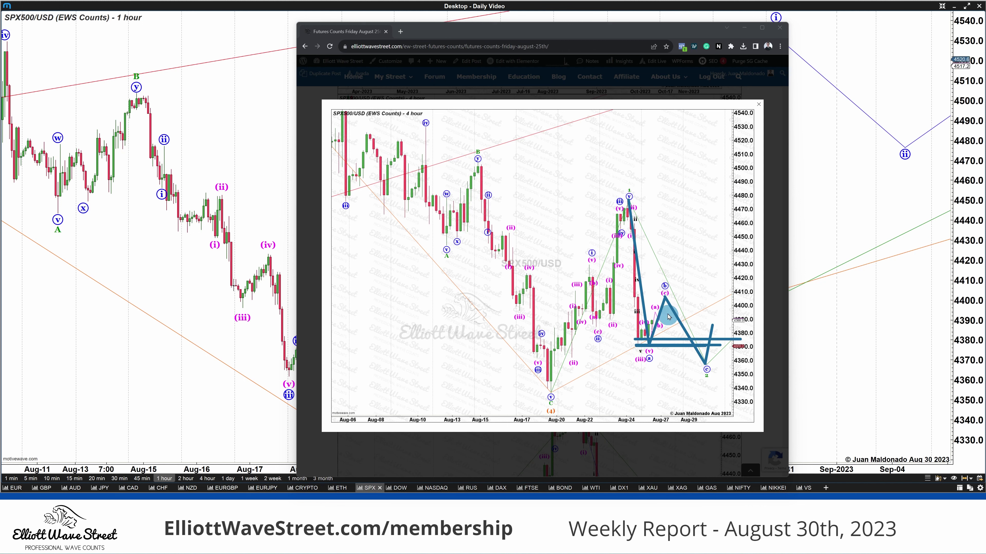
Draw red boxes below circled b, across the support area near the circled a low, and around the circled c target
left_click_drag(664, 297, 675, 428)
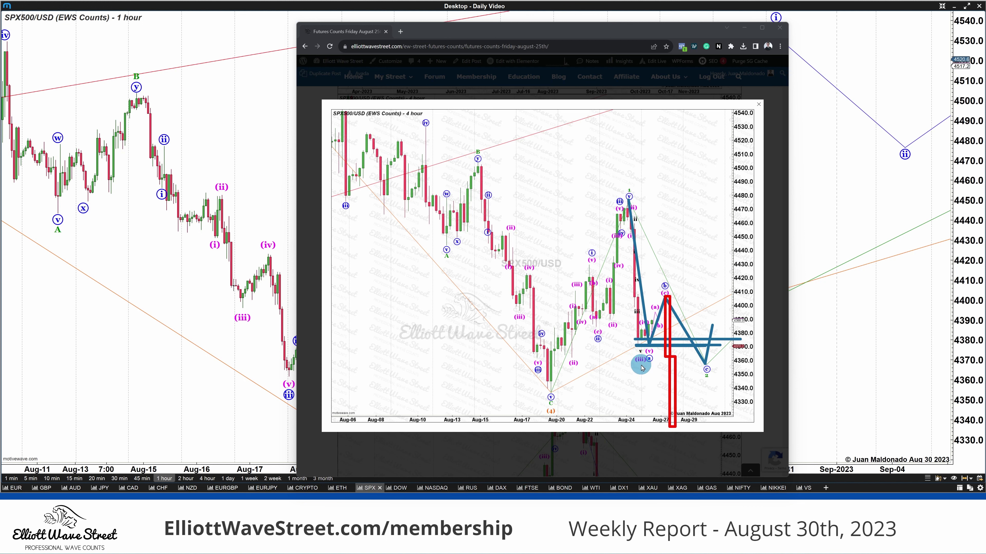
mouse_move(629, 325)
left_mouse_down()
mouse_move(643, 341)
mouse_move(717, 351)
left_mouse_up()
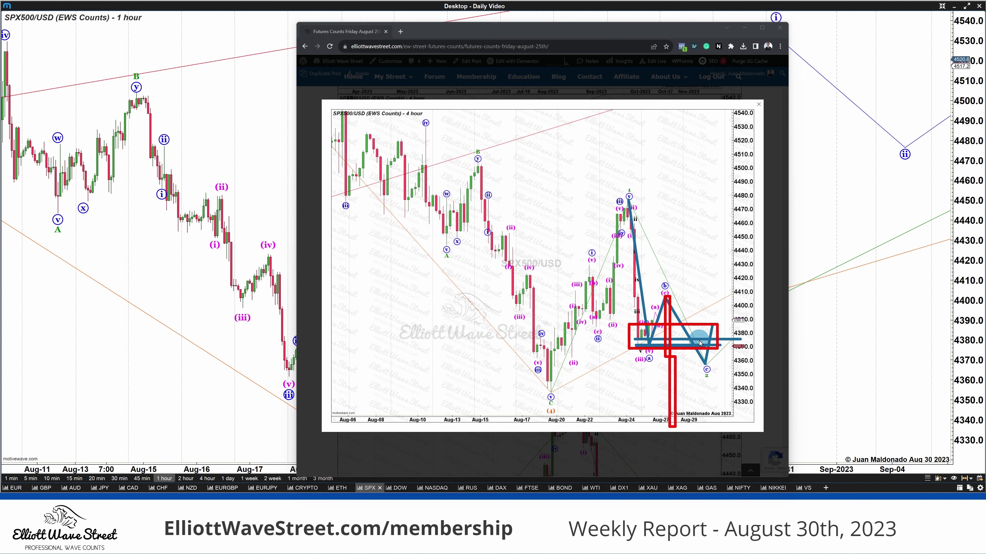
left_click_drag(693, 356, 721, 384)
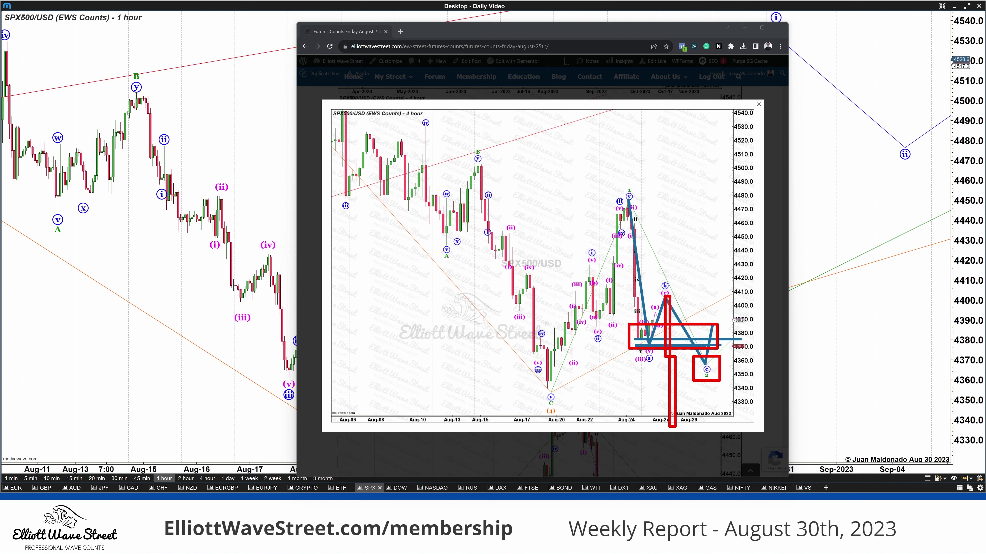
Clear the annotations and move the browser window aside to expose the recent waves of the SPX500/USD 1-hour chart
key("Escape")
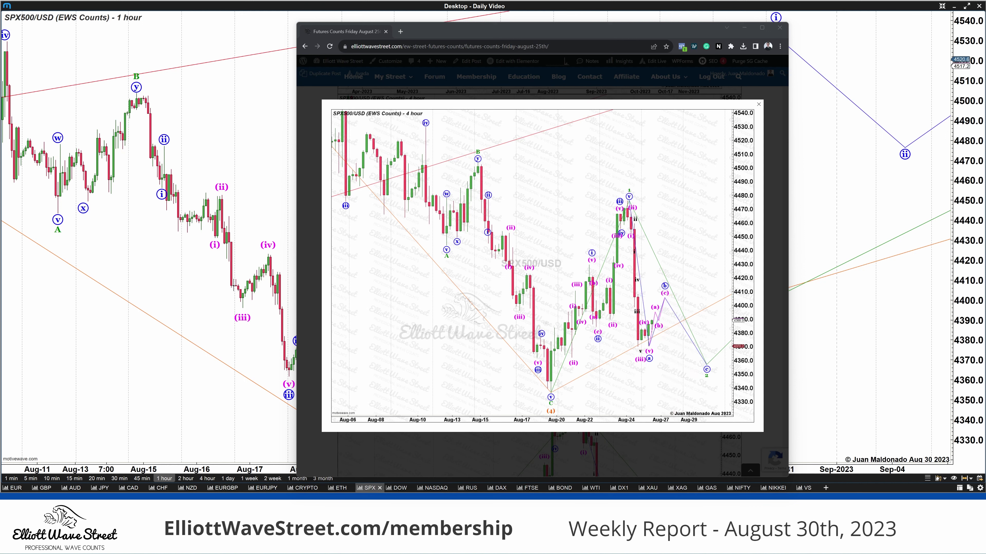
left_click(558, 31)
left_click_drag(557, 31, 304, 26)
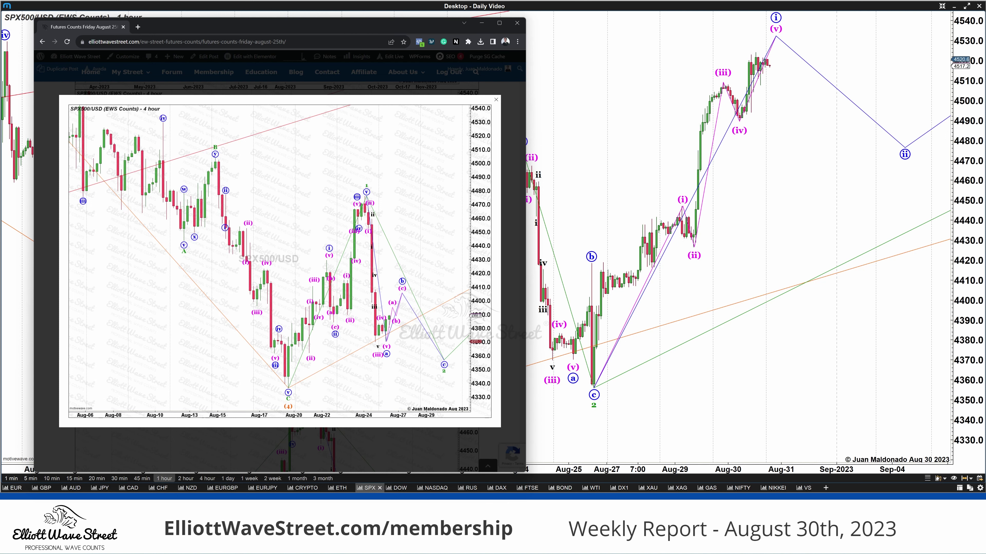
left_click(603, 348)
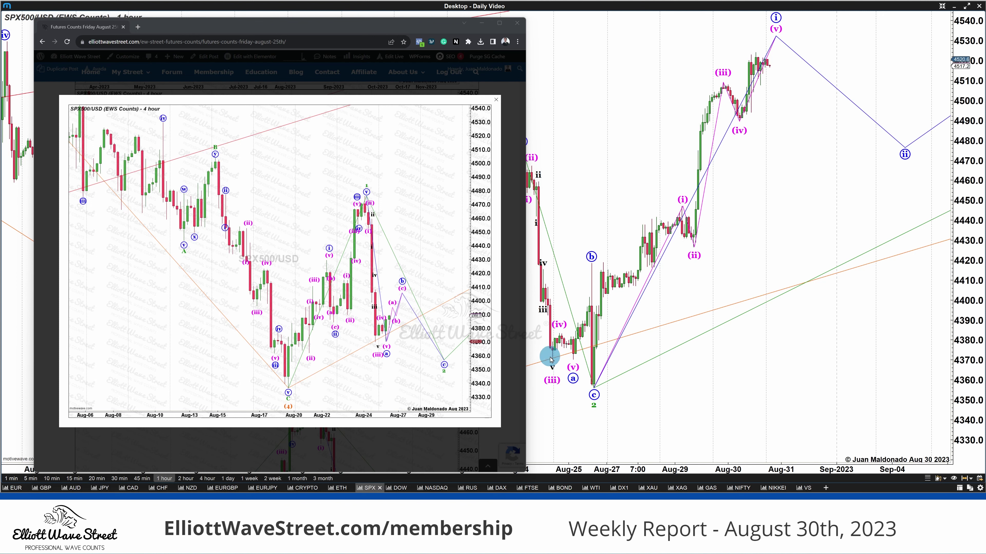
Draw red horizontal lines at the circled a low on both charts and a short red arrow beside circled a
left_click_drag(549, 356, 590, 356)
left_click(622, 361)
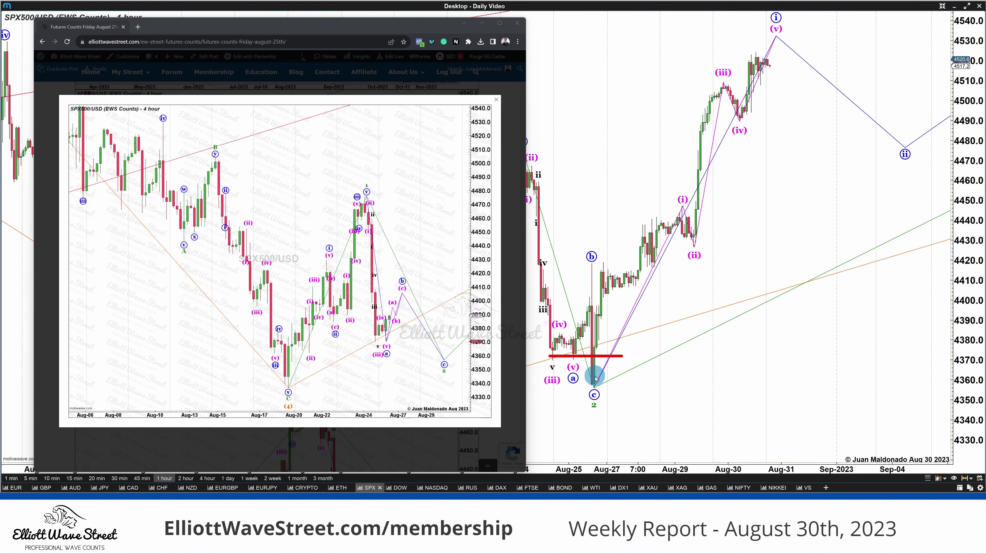
left_click_drag(372, 339, 395, 339)
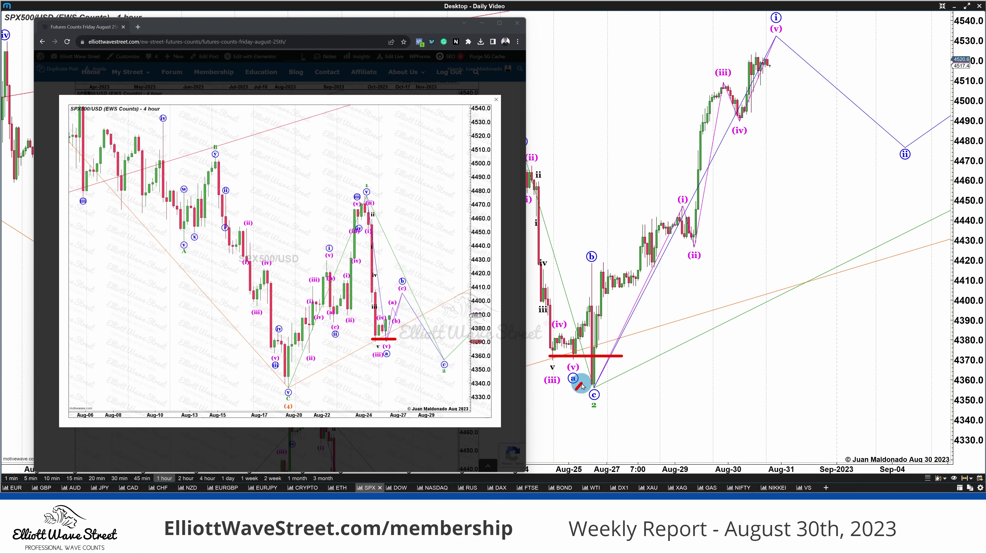
left_click_drag(576, 390, 585, 379)
Draw red horizontal lines at about 4375 and at the circled c low, and handwrite 1% between them with an arrow
left_click(586, 351)
left_click(614, 352)
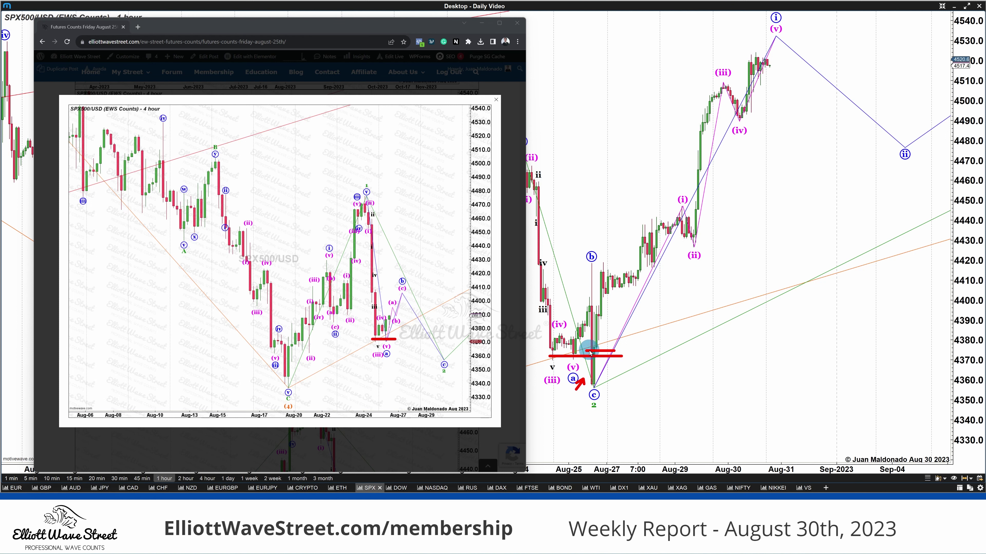
left_click_drag(588, 350, 658, 350)
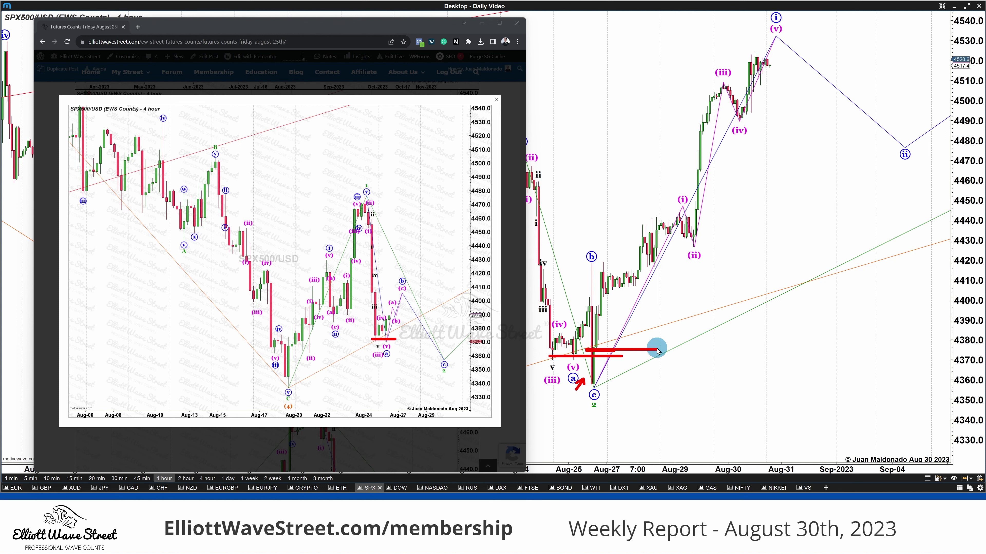
mouse_move(586, 389)
left_mouse_down()
mouse_move(652, 389)
mouse_move(630, 376)
mouse_move(646, 365)
left_mouse_up()
left_click(637, 366)
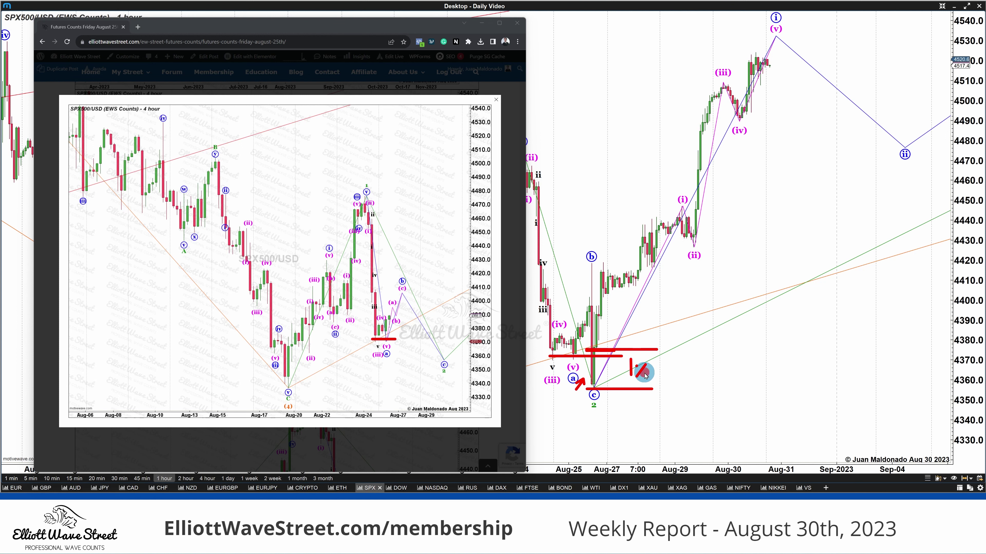
left_click(644, 373)
left_click_drag(678, 362, 656, 373)
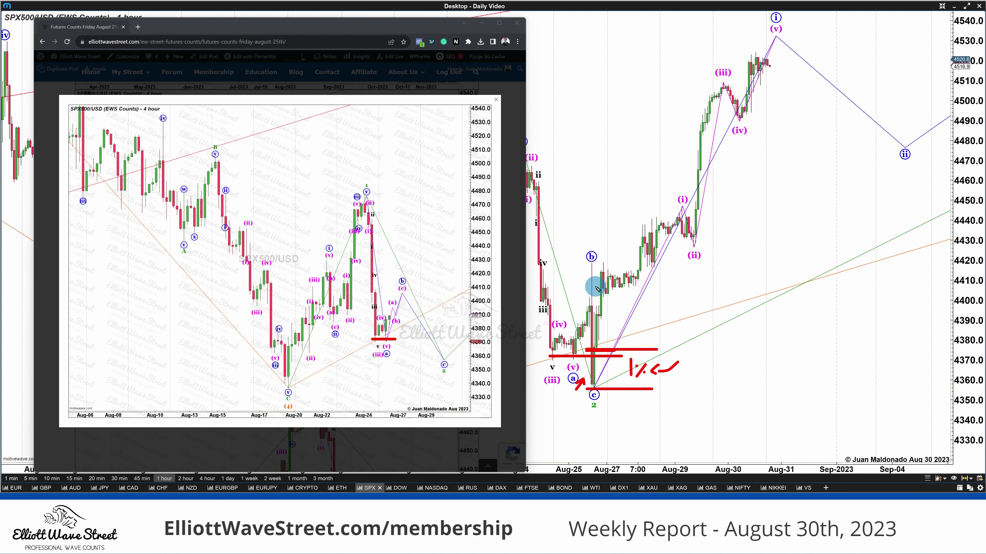
Draw a red line under the consolidation near 4408 and circle the drop to circled c in red
left_click_drag(594, 286, 662, 280)
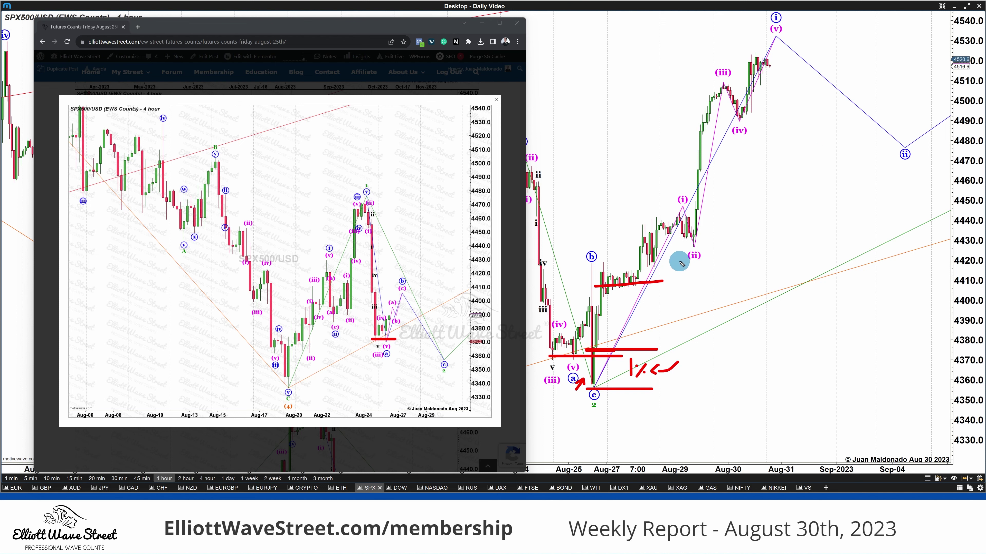
mouse_move(594, 341)
left_mouse_down()
mouse_move(568, 378)
mouse_move(593, 402)
mouse_move(613, 359)
mouse_move(602, 340)
left_mouse_up()
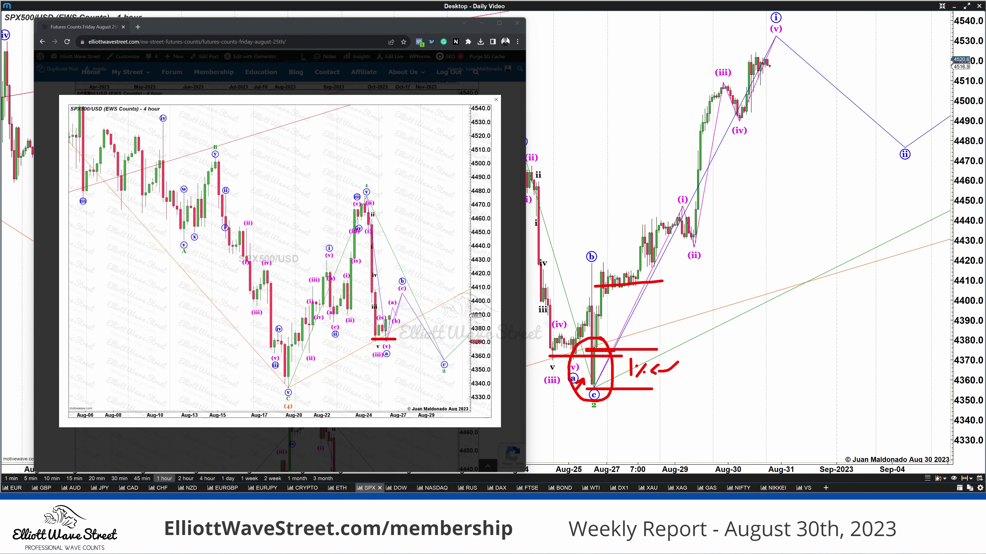
Clear the annotations, bring the SPX500/USD chart to the front, and show the retracement levels of green wave 2
key("Escape")
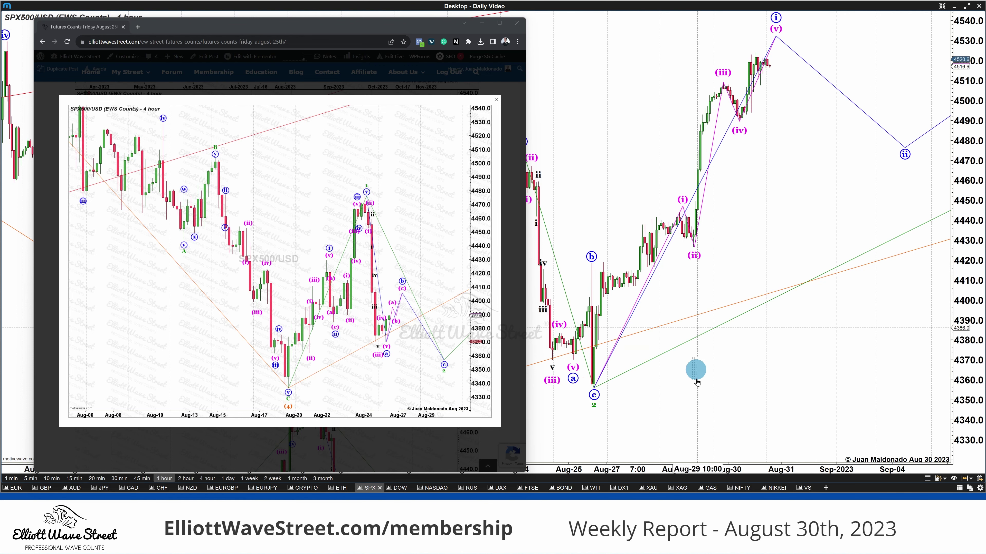
left_click(759, 383)
left_click(593, 406)
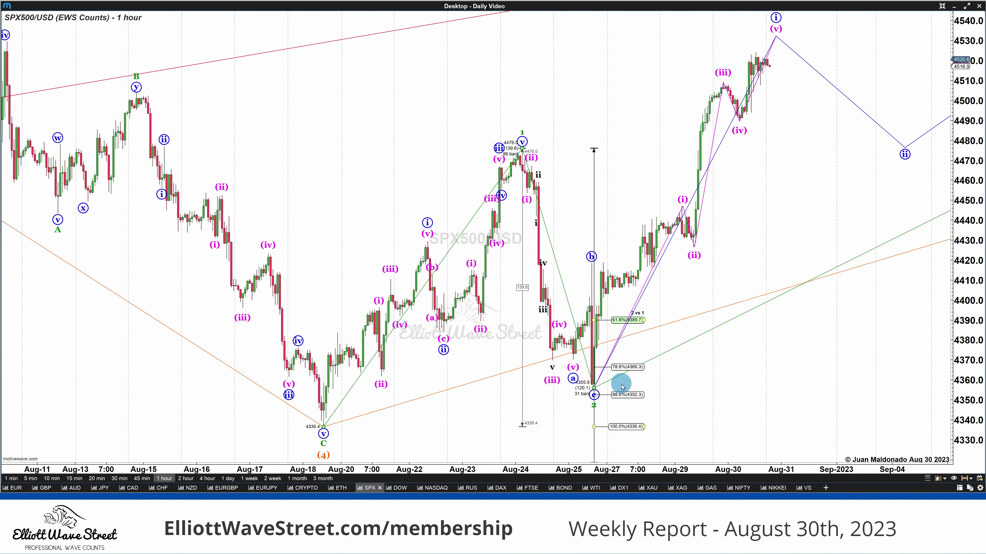
Draw red arrows at the wave 2 retracement levels, the wave 1 height measure and wave iii, and clear them
left_click_drag(670, 404, 641, 377)
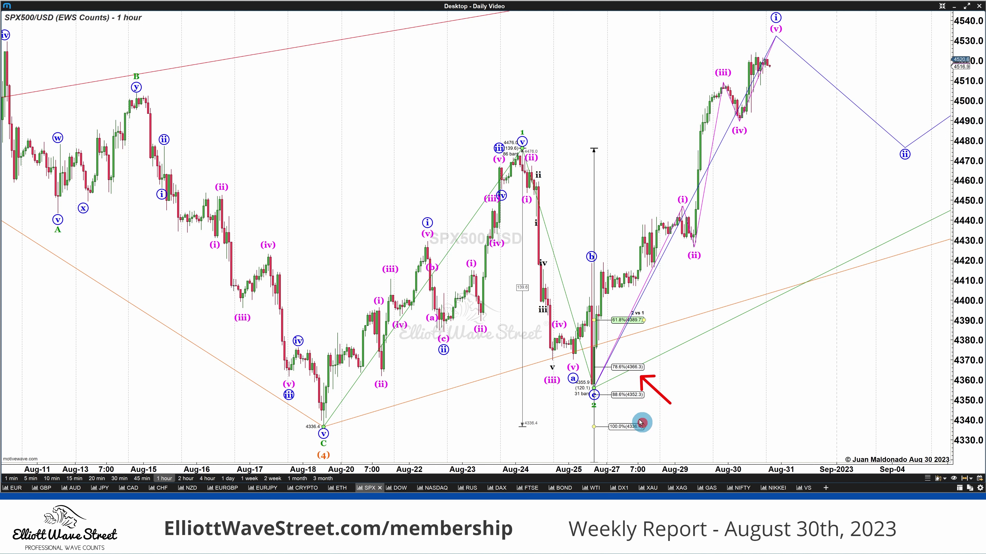
left_click_drag(643, 424, 631, 408)
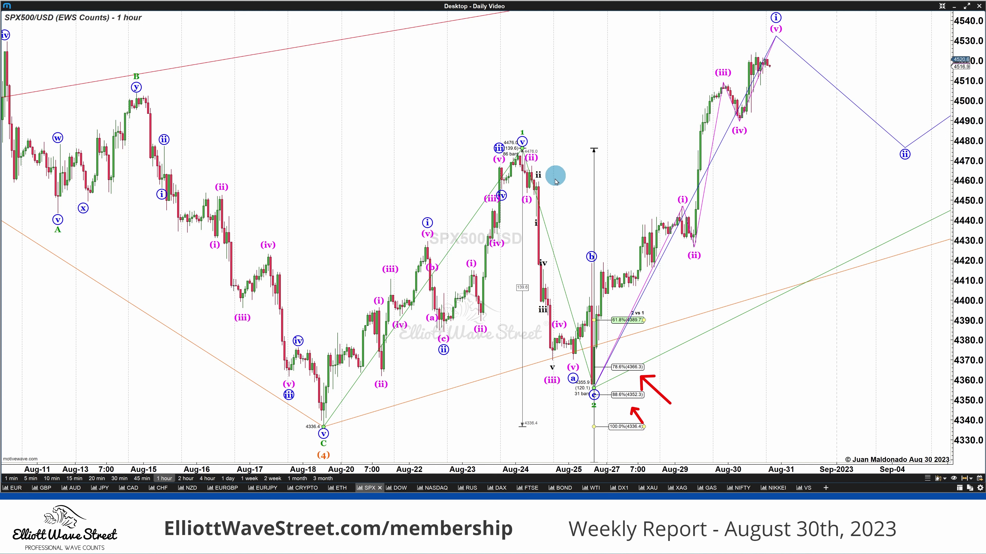
left_click_drag(500, 257, 519, 253)
left_click_drag(513, 288, 536, 287)
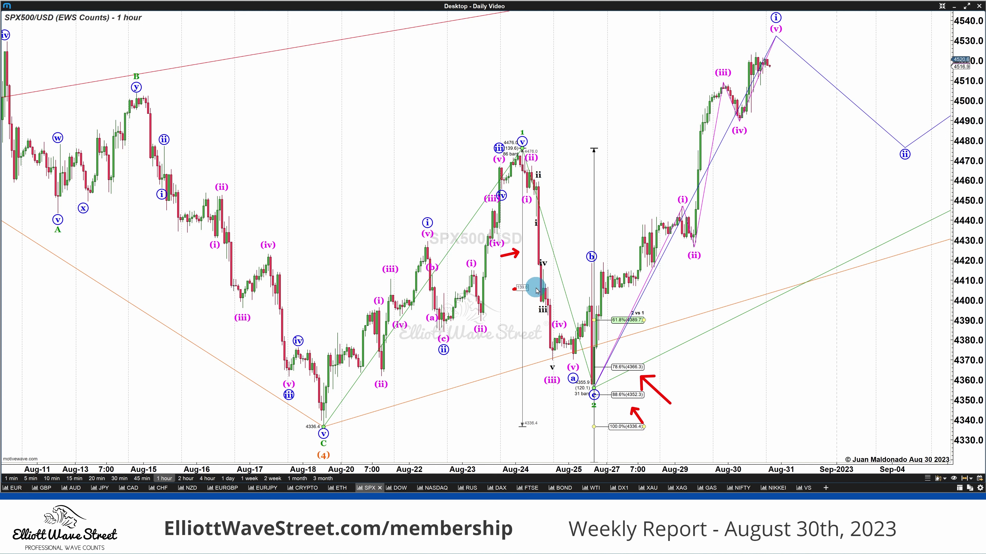
mouse_move(599, 320)
left_mouse_down()
mouse_move(529, 319)
mouse_move(551, 311)
left_mouse_up()
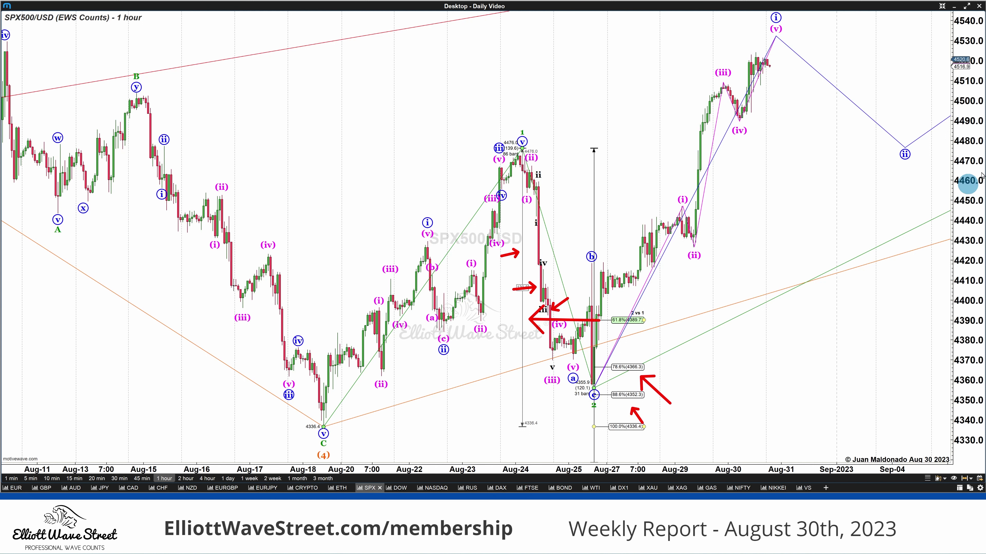
key("Escape")
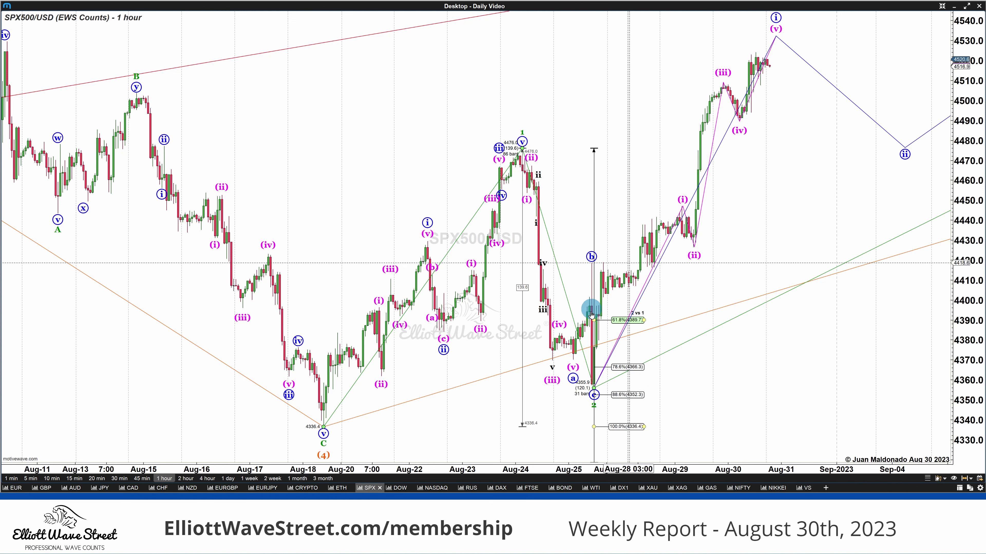
Extend the wave 2 retracement levels up to 14.6% and remove the ratio display from the chart
left_click_drag(644, 320, 679, 174)
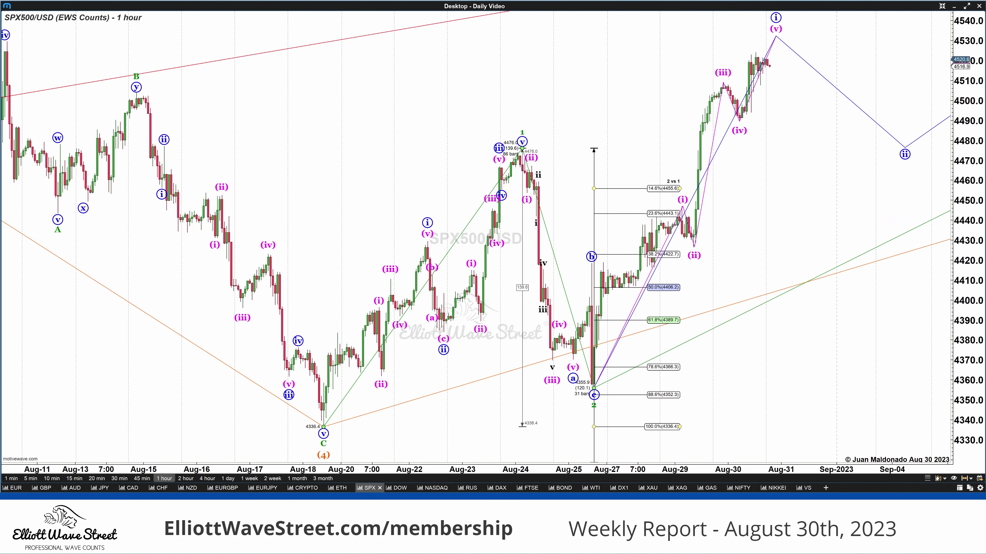
left_click(772, 361)
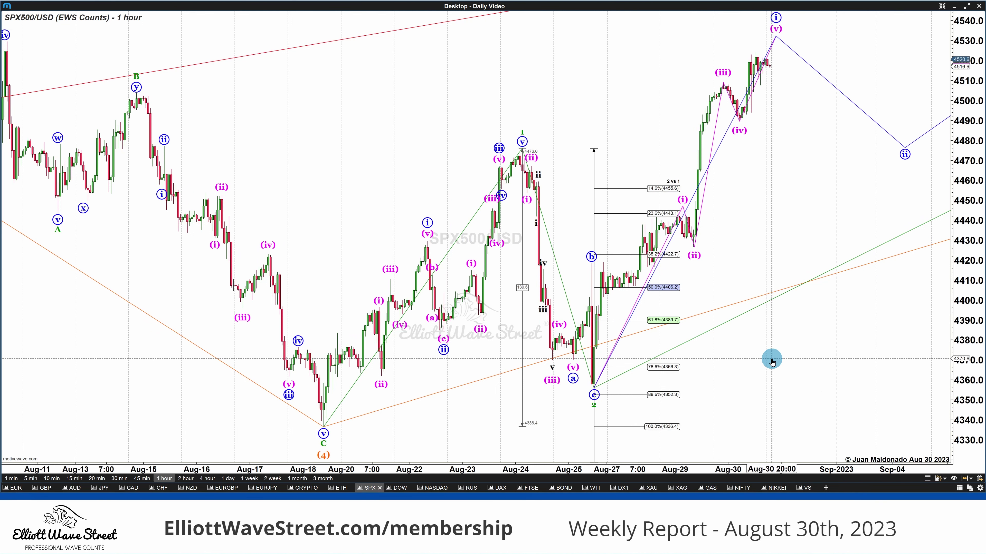
key("Delete")
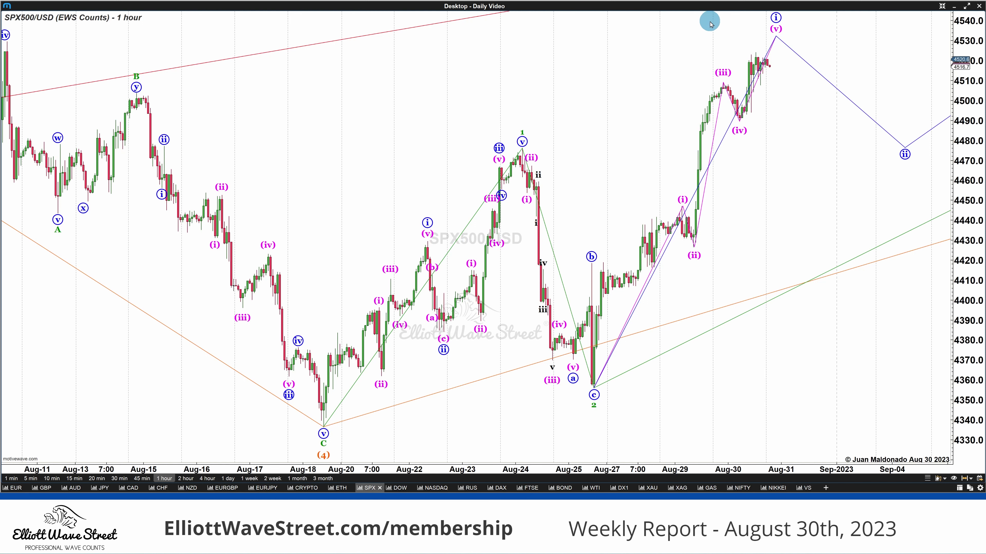
Draw red horizontal lines at about 4476 and 4490, and a red zigzag from circled i down to circled ii with a rebound
left_click(522, 150)
left_click_drag(522, 150, 919, 151)
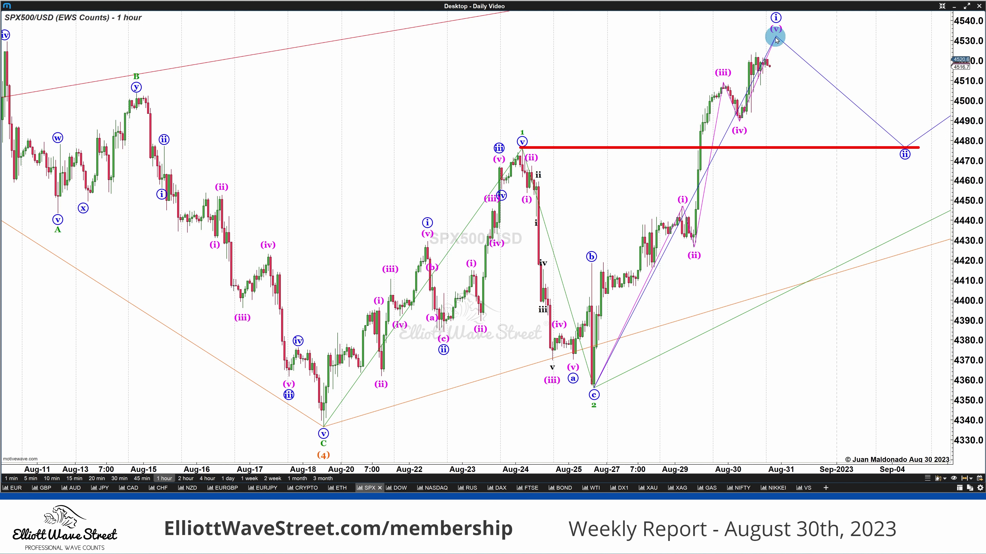
left_click_drag(775, 36, 802, 123)
left_click(802, 121)
left_click(830, 62)
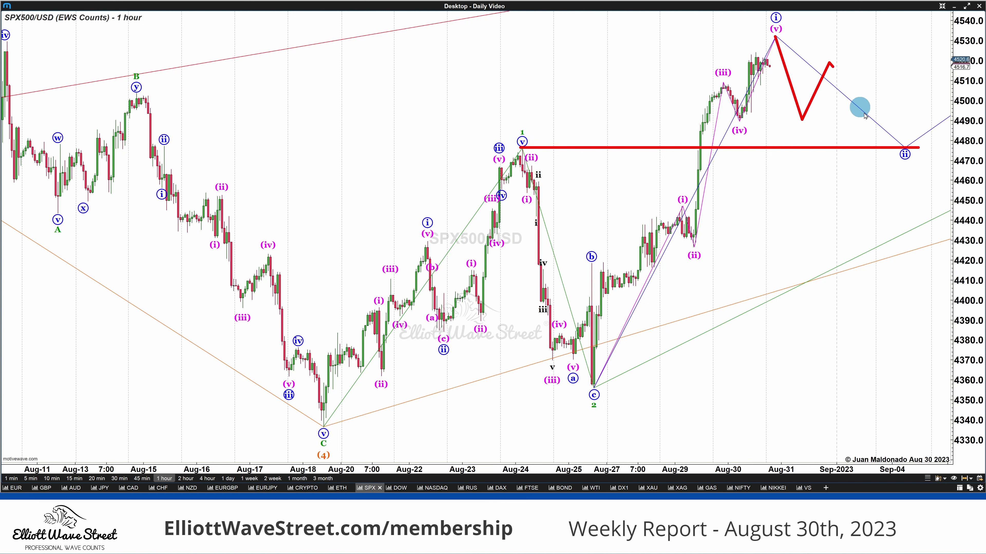
double_click(894, 147)
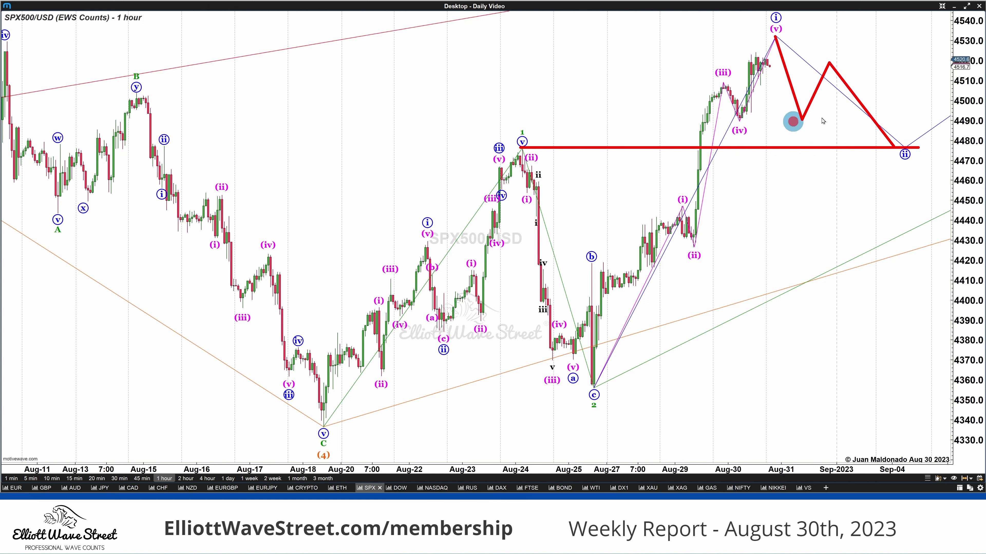
left_click_drag(792, 121, 965, 121)
left_click_drag(894, 149, 910, 87)
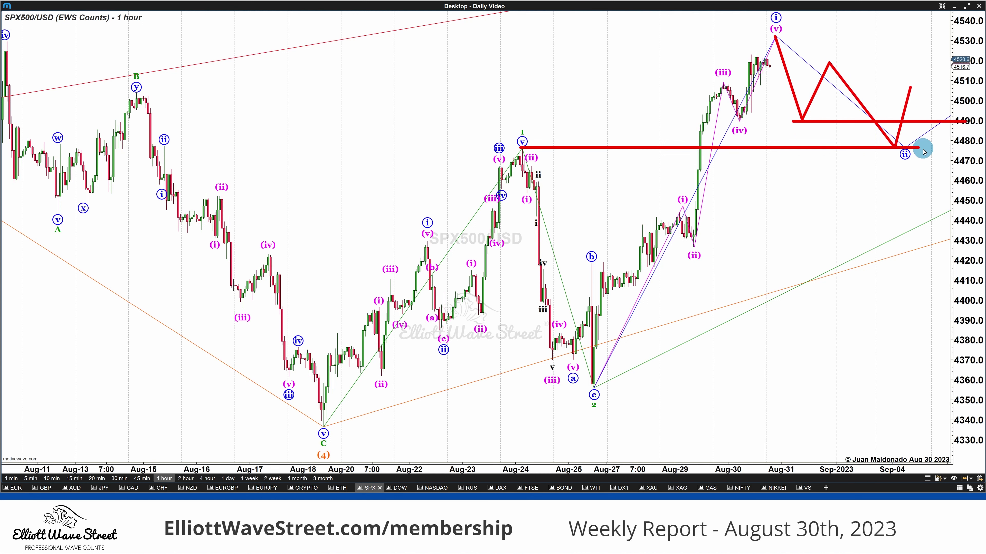
Draw a red arrow pointing up at the circled ii low on the SPX500/USD chart, and clear all the red annotations
mouse_move(886, 227)
left_mouse_down()
mouse_move(890, 159)
mouse_move(906, 182)
left_mouse_up()
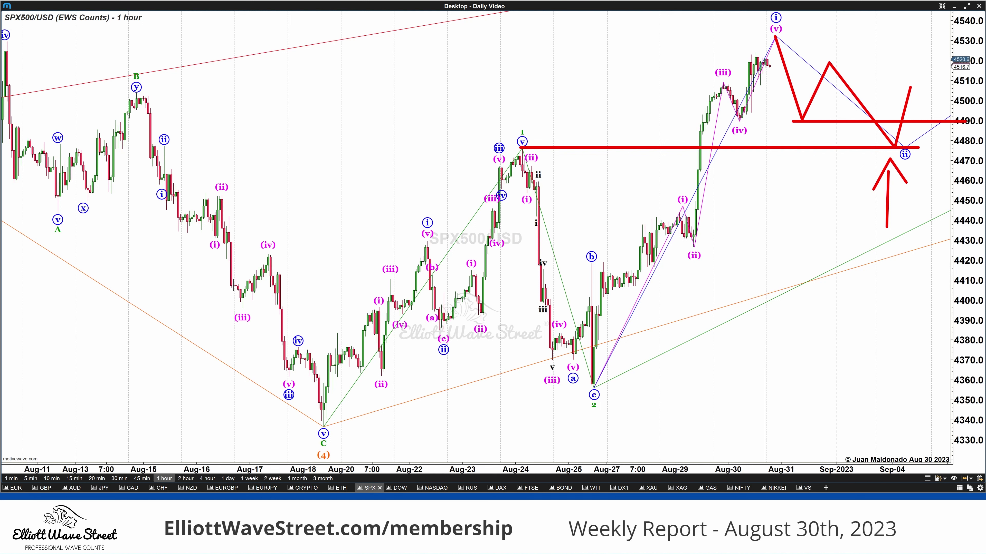
key("Escape")
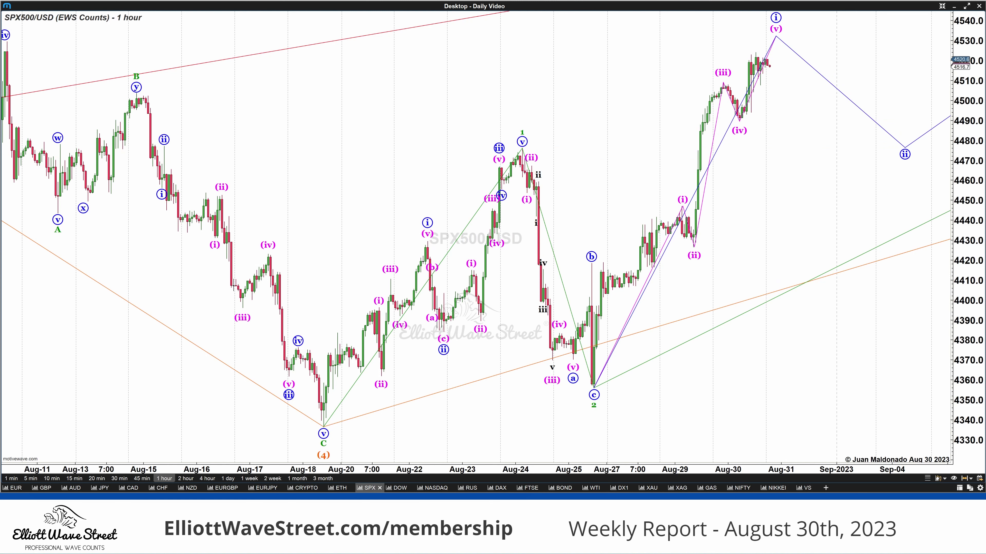
Switch to the browser window with the Elliott Wave Street website and open its Membership page
left_click_drag(0, 97, 549, 47)
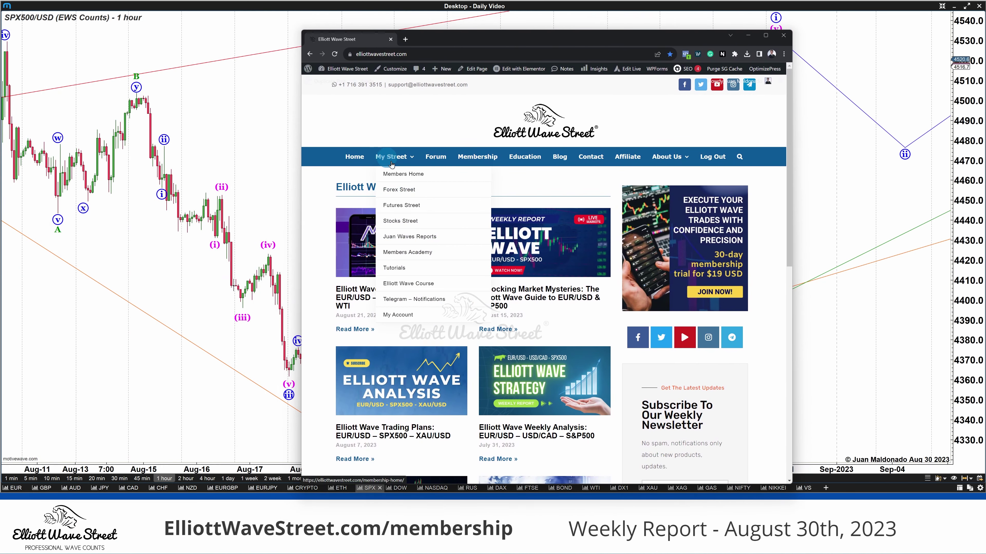
left_click(478, 157)
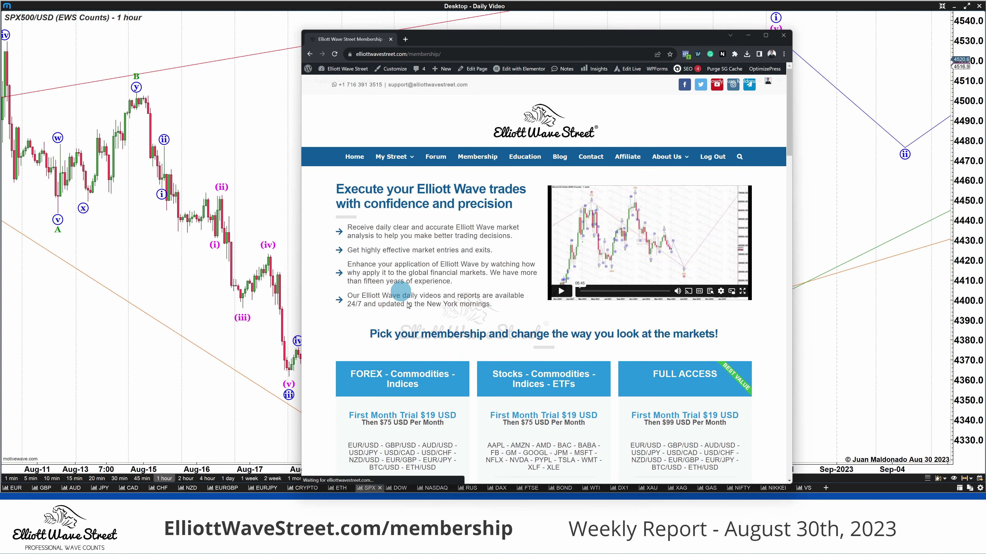
Review the instruments, trial prices and included services of the Forex, Stocks and Full Access membership plans, and return to the page's start
scroll(411, 311, "down", 3)
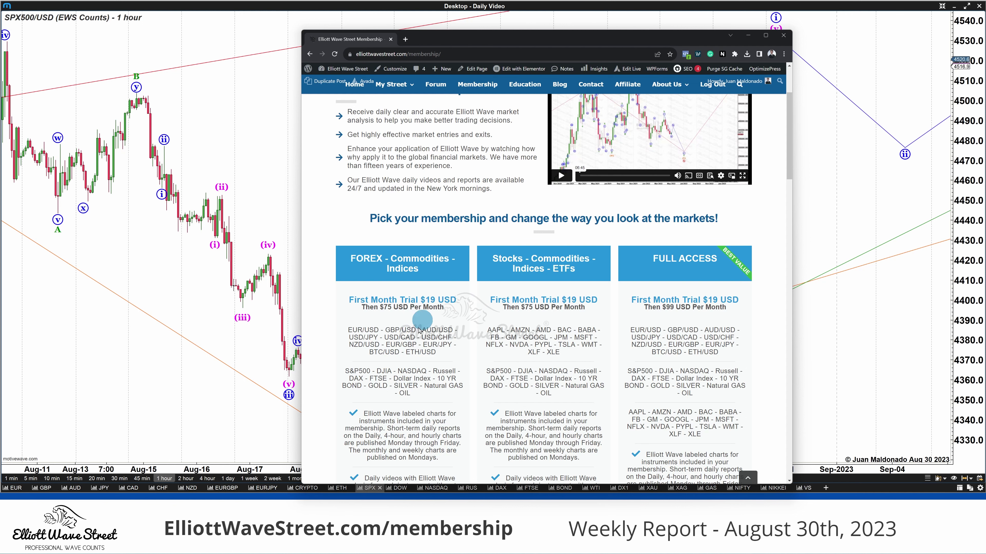
scroll(403, 334, "down", 1)
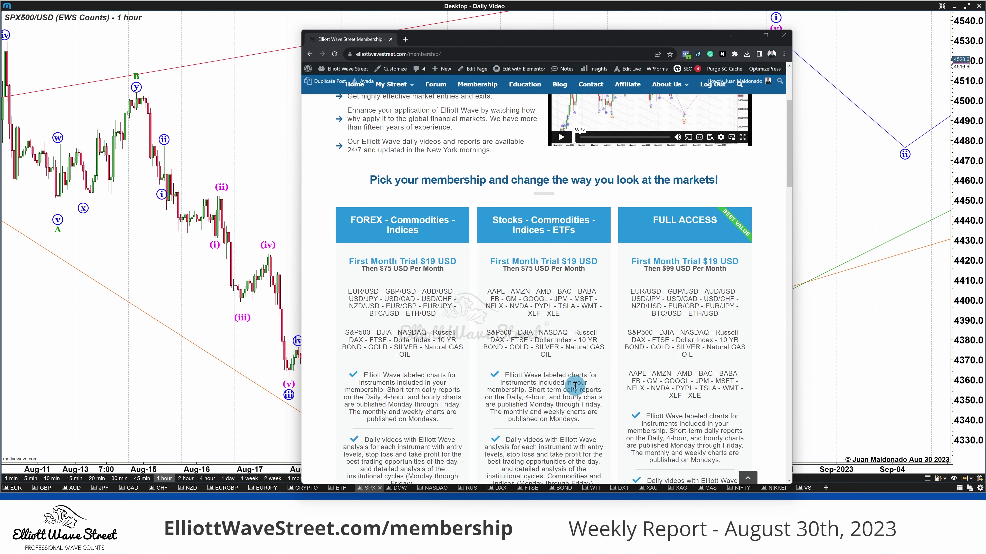
scroll(571, 373, "down", 3)
scroll(570, 373, "up", 2)
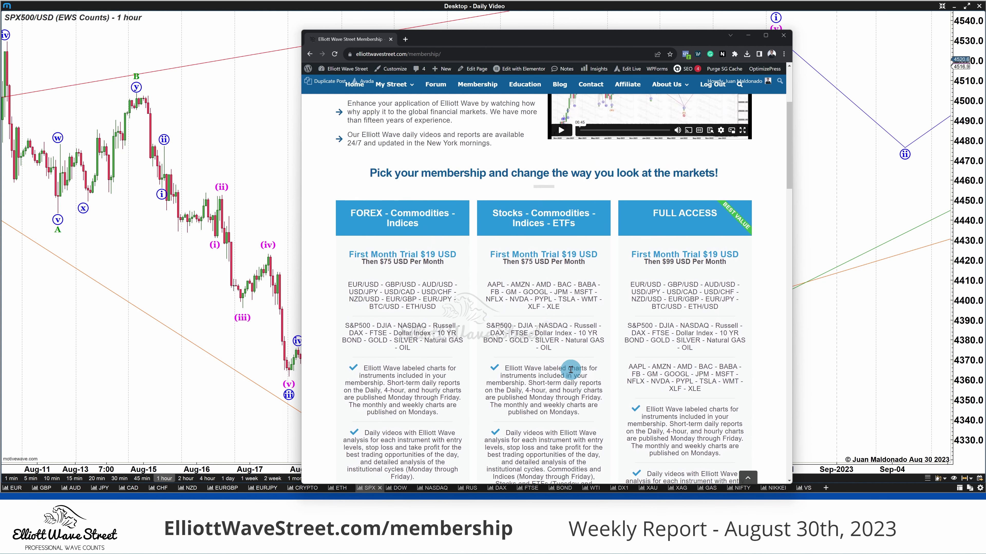
scroll(571, 373, "down", 1)
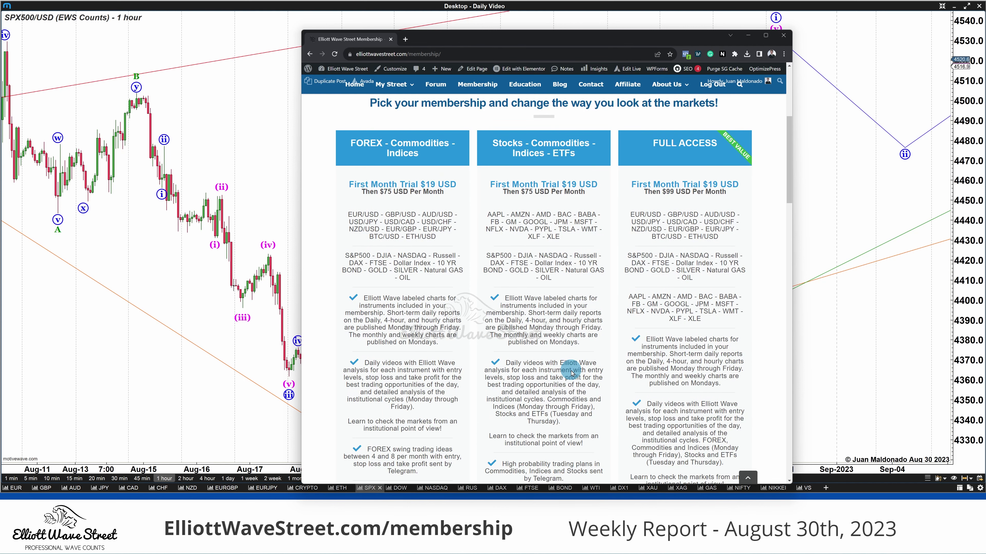
scroll(571, 373, "down", 1)
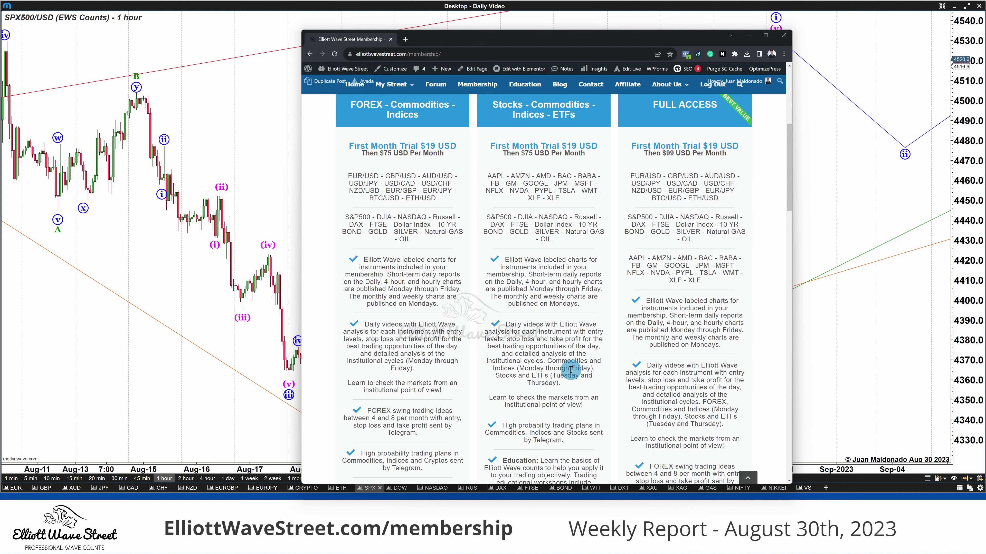
scroll(571, 370, "down", 1)
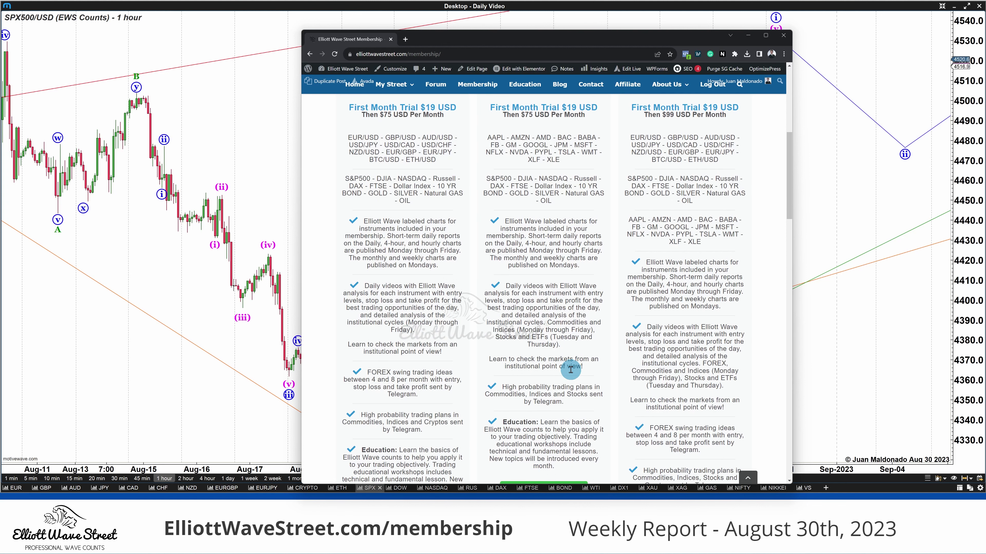
scroll(571, 371, "down", 1)
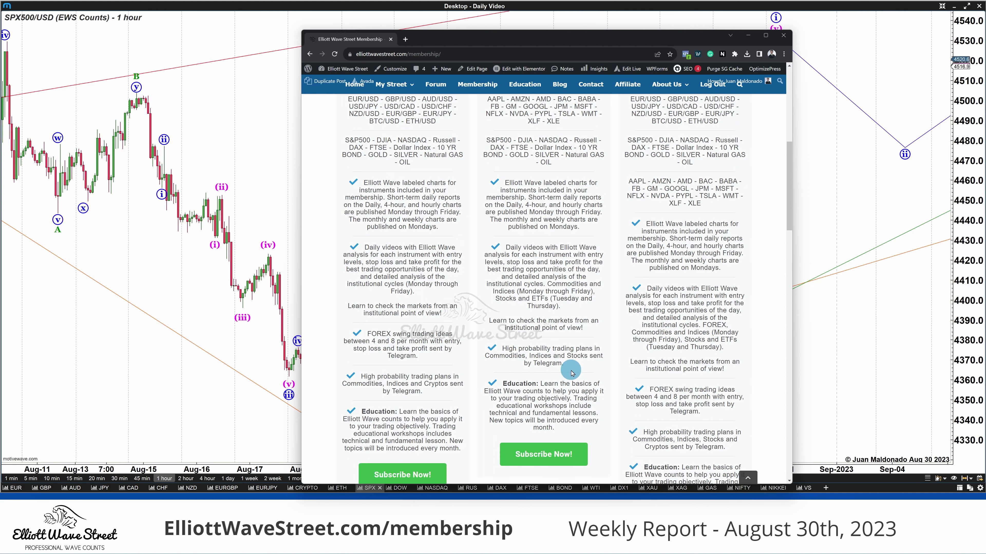
scroll(571, 373, "down", 2)
scroll(570, 371, "up", 1)
scroll(570, 370, "down", 1)
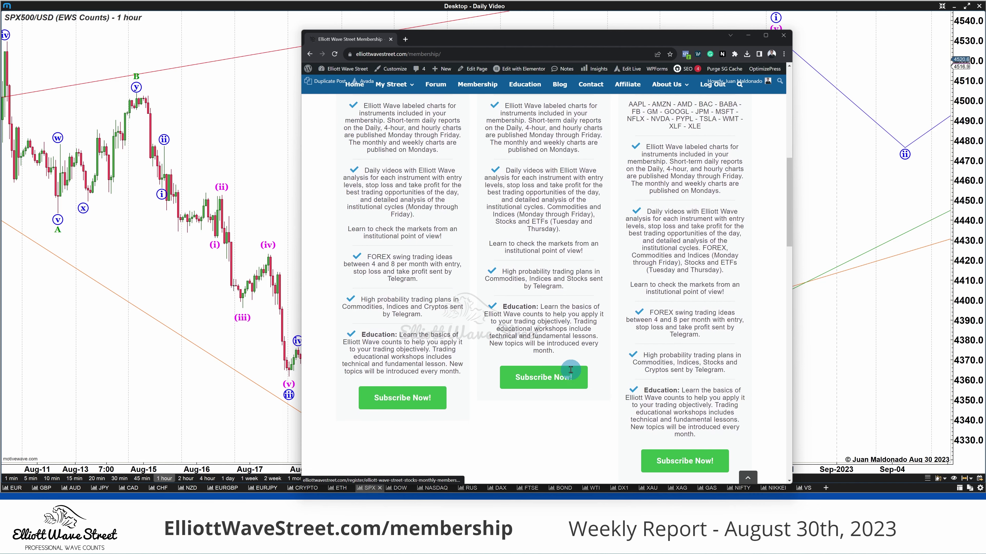
scroll(570, 372, "down", 2)
scroll(571, 373, "up", 2)
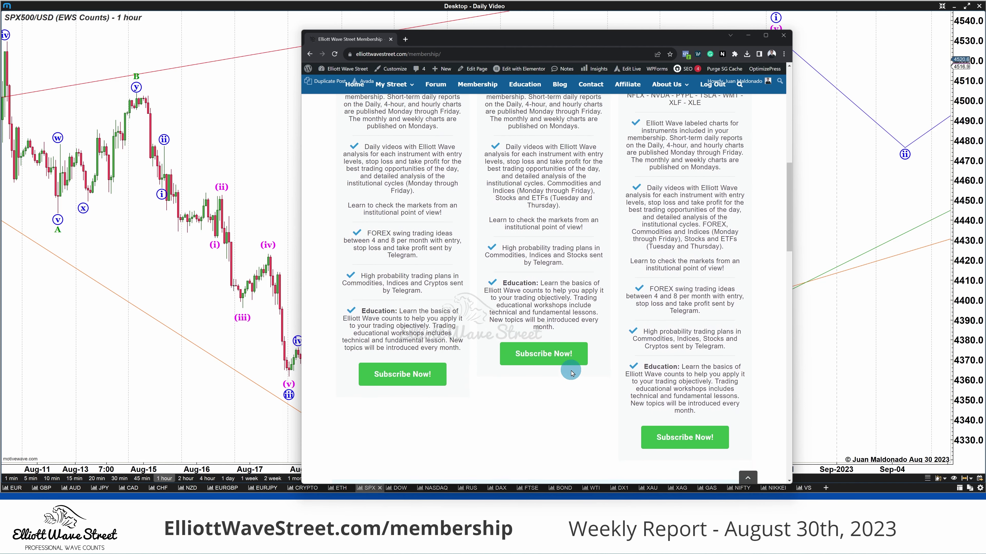
scroll(571, 374, "down", 1)
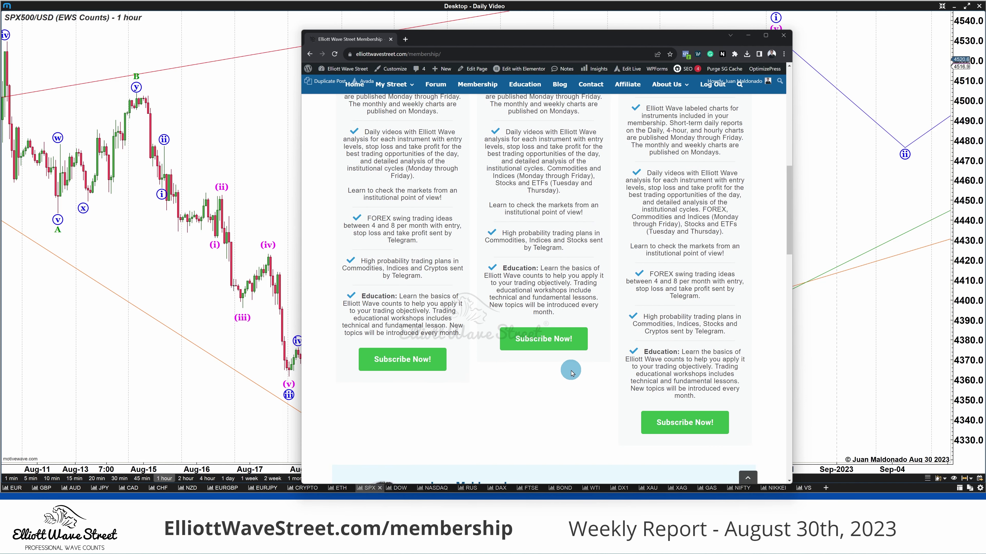
scroll(570, 373, "up", 3)
scroll(570, 373, "up", 3)
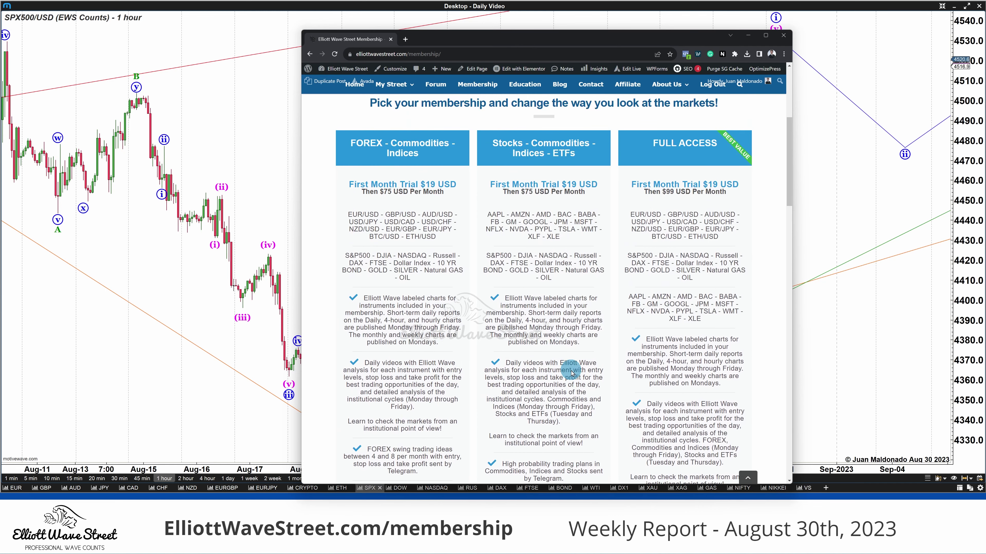
scroll(571, 372, "up", 2)
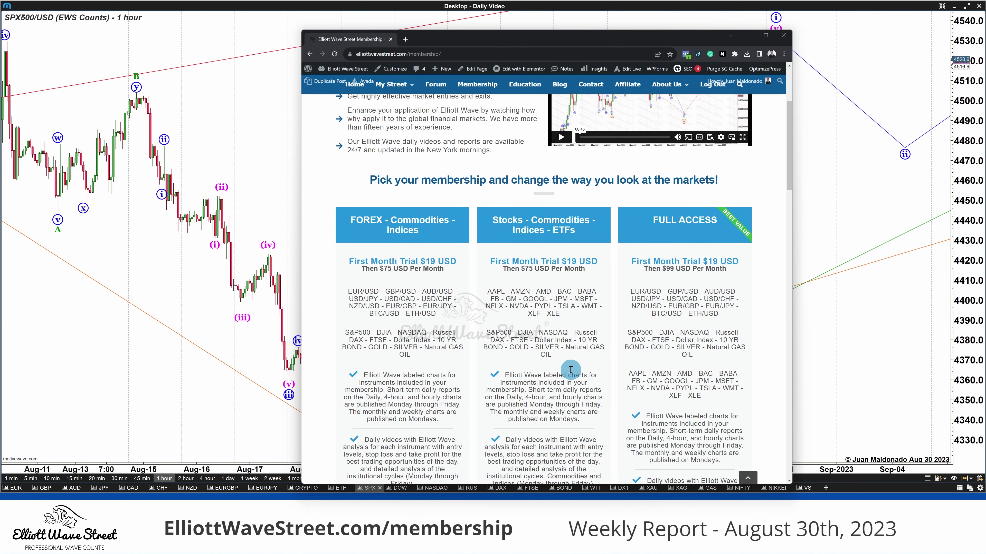
scroll(571, 370, "up", 3)
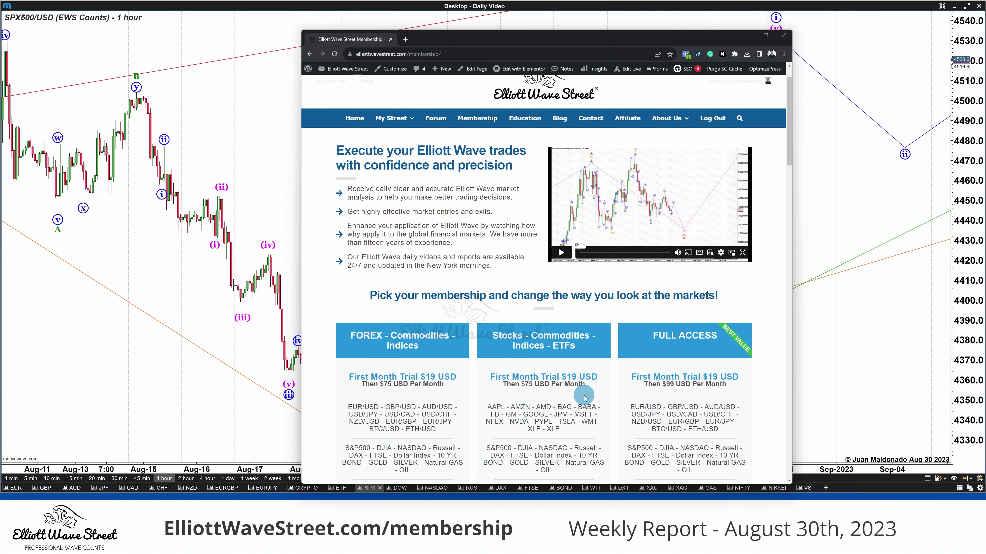
scroll(586, 402, "up", 1)
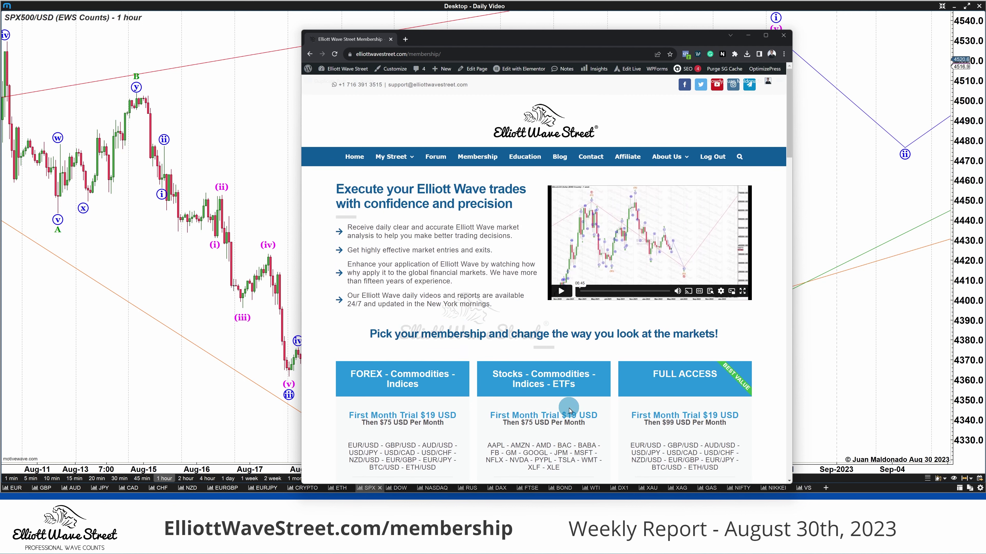